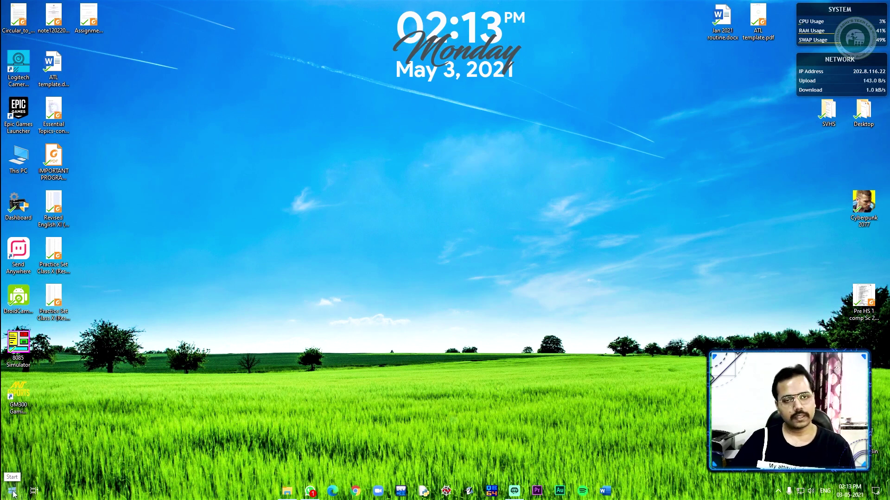
Launch Microsoft Word and create a new blank document.
left_click(12, 491)
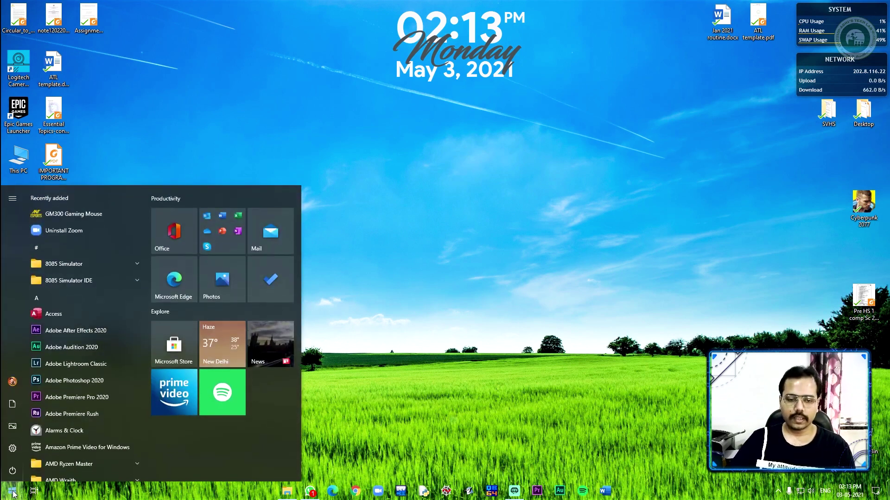
type("word")
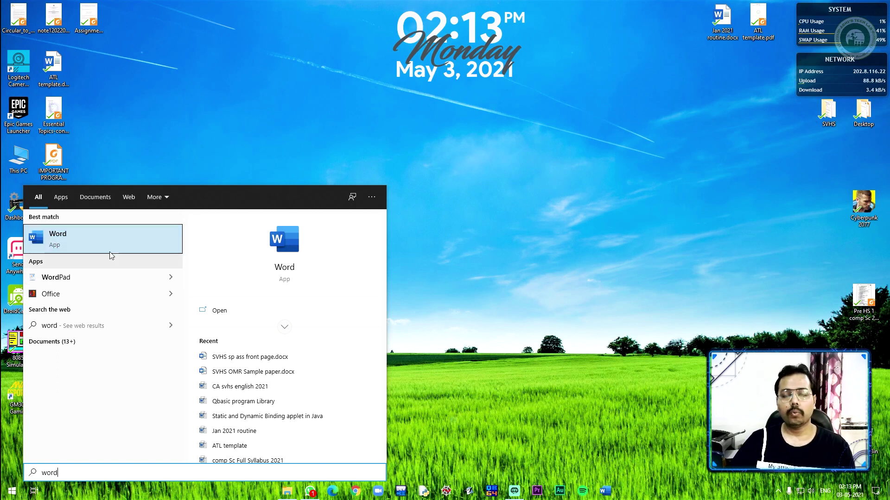
left_click(65, 240)
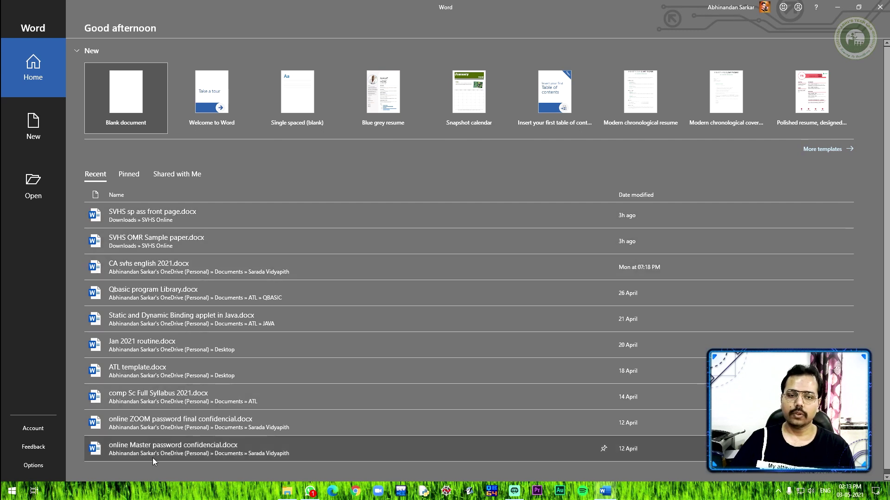
left_click(131, 103)
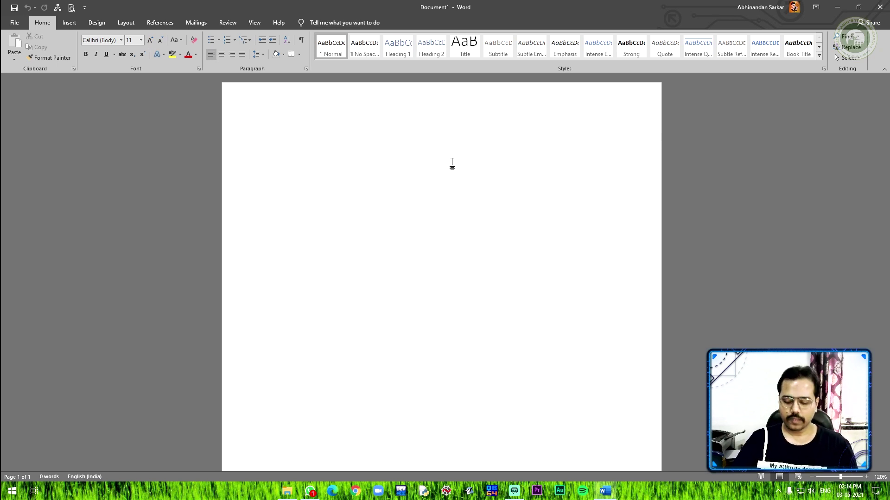
Generate sample paragraphs in the blank document with the =rand() function.
type("=")
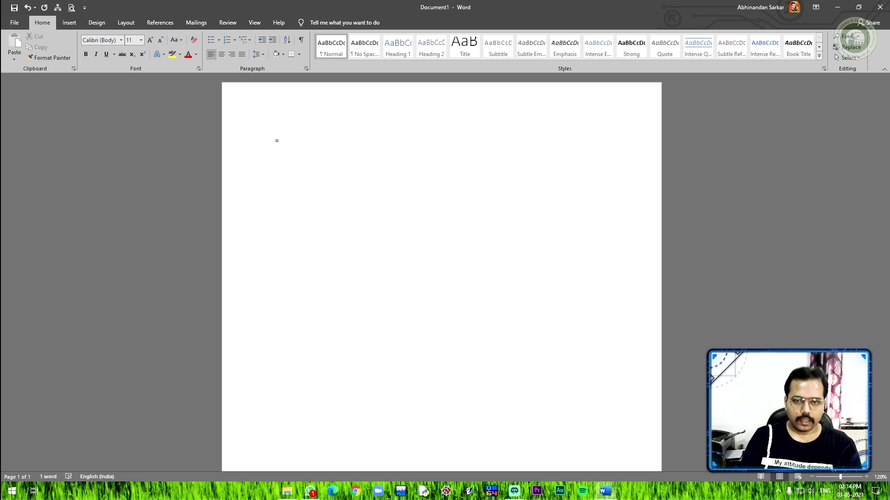
type("rand")
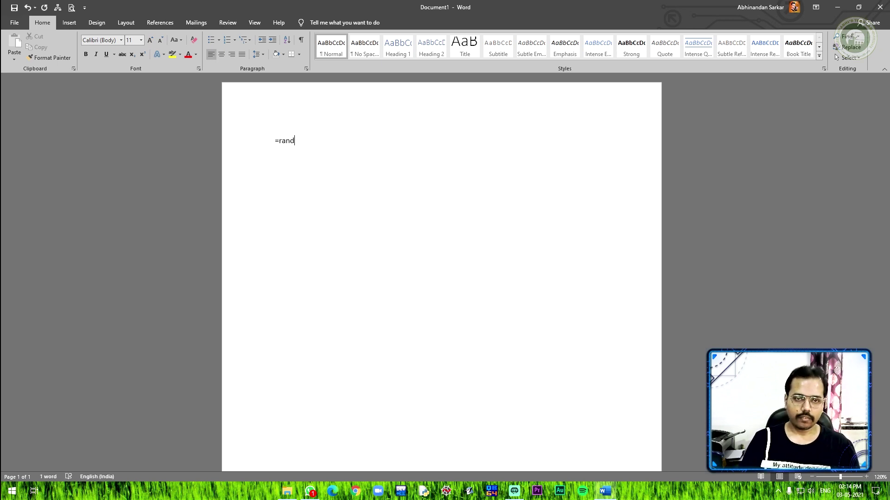
type("()")
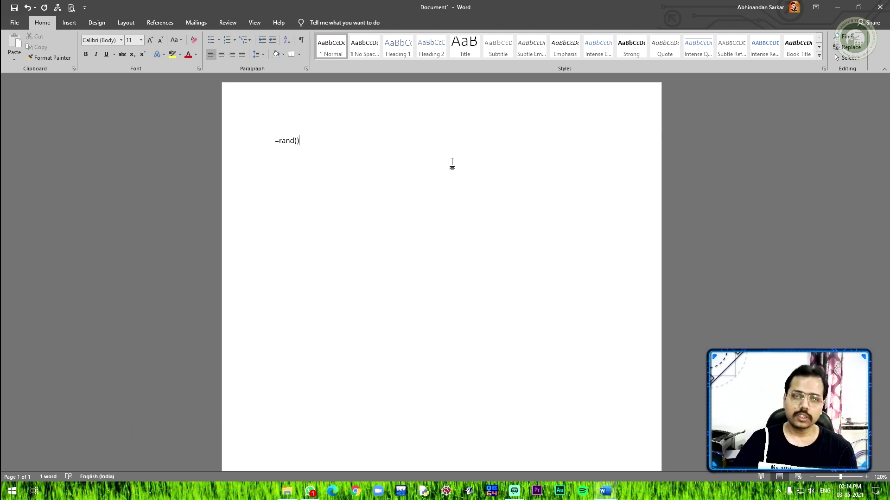
key("Return")
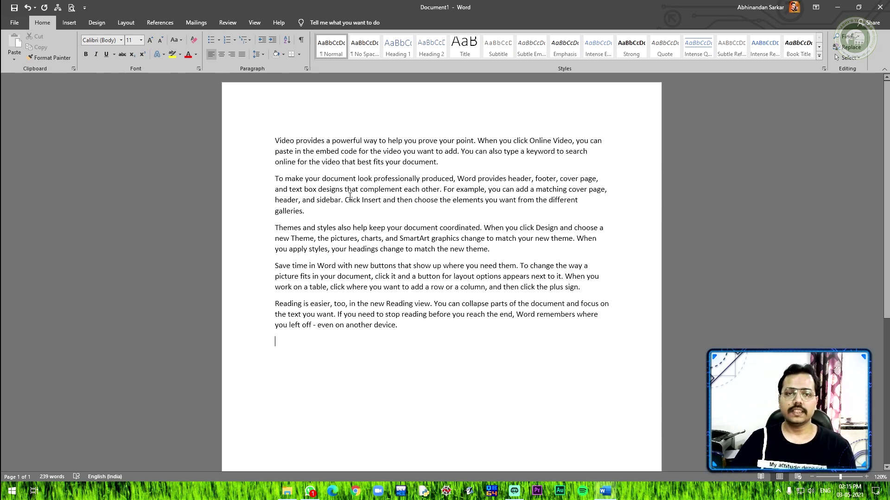
Examine the file, insert, design and page layout commands, including the document themes and available paper sizes.
left_click(8, 24)
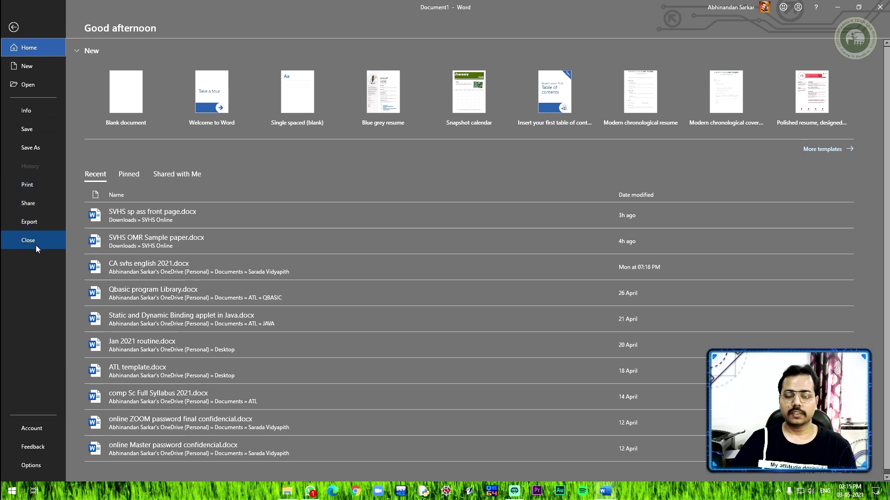
left_click(11, 27)
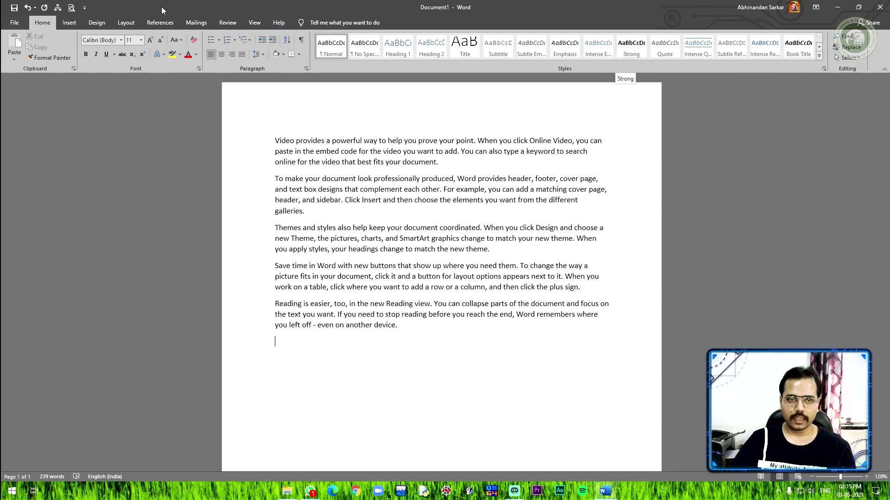
left_click(68, 24)
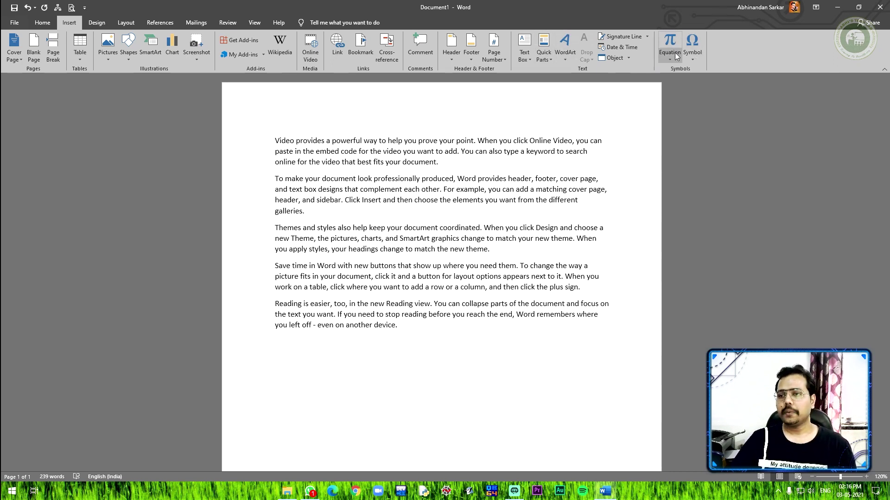
left_click(100, 22)
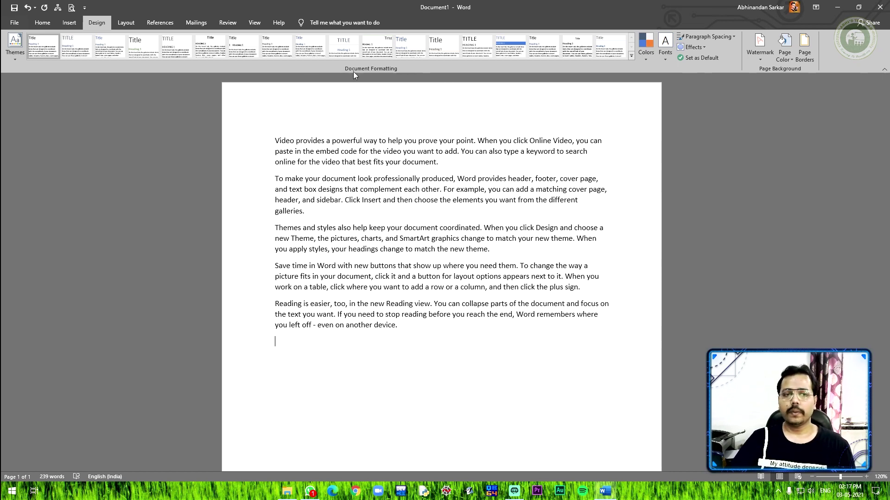
left_click(15, 59)
left_click(188, 121)
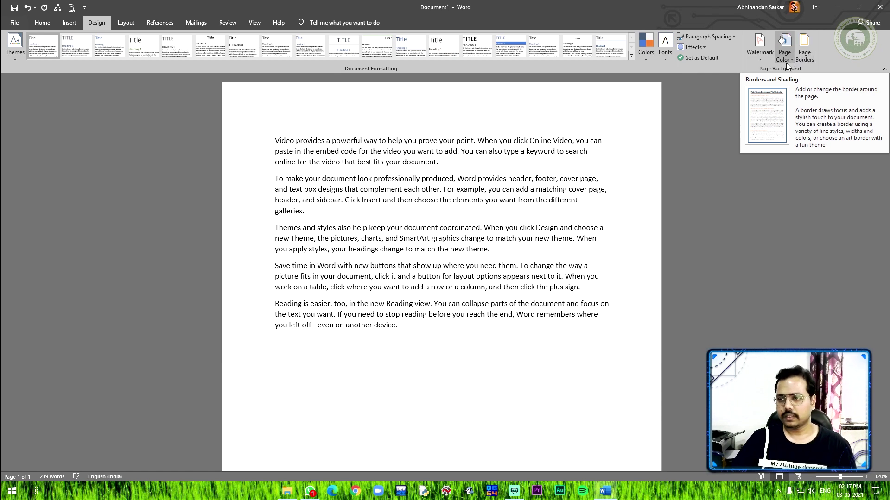
left_click(116, 22)
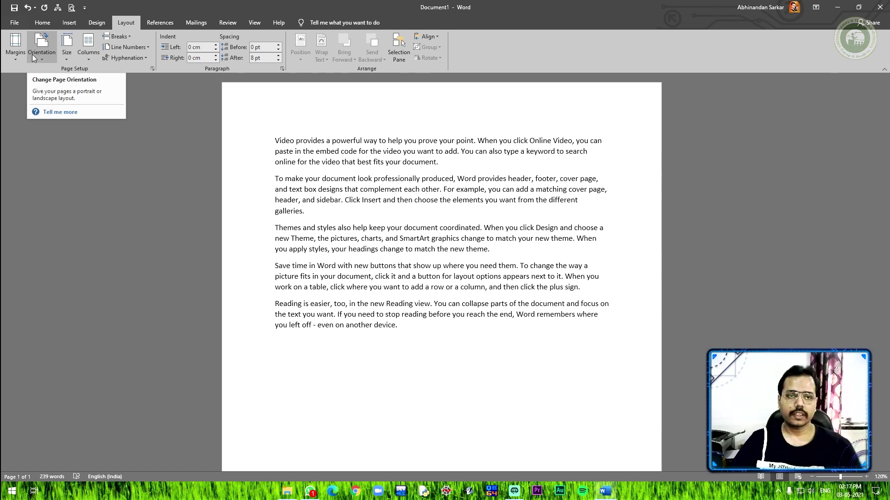
left_click(71, 54)
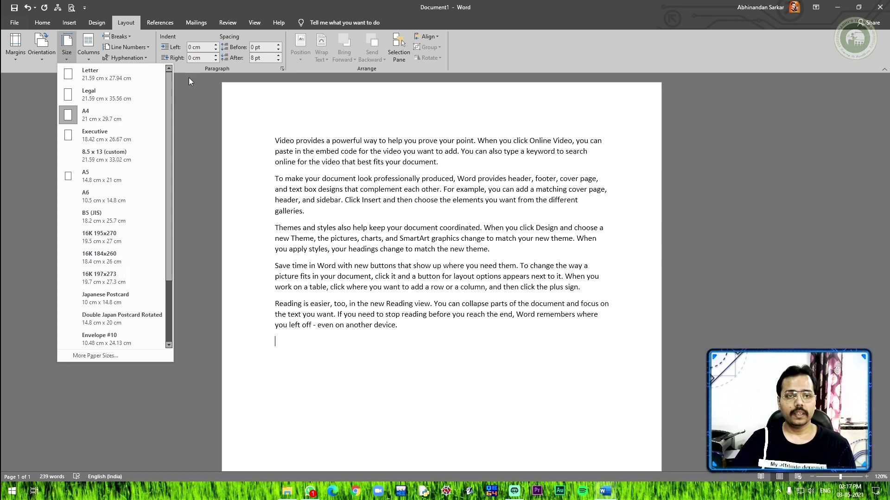
left_click(201, 100)
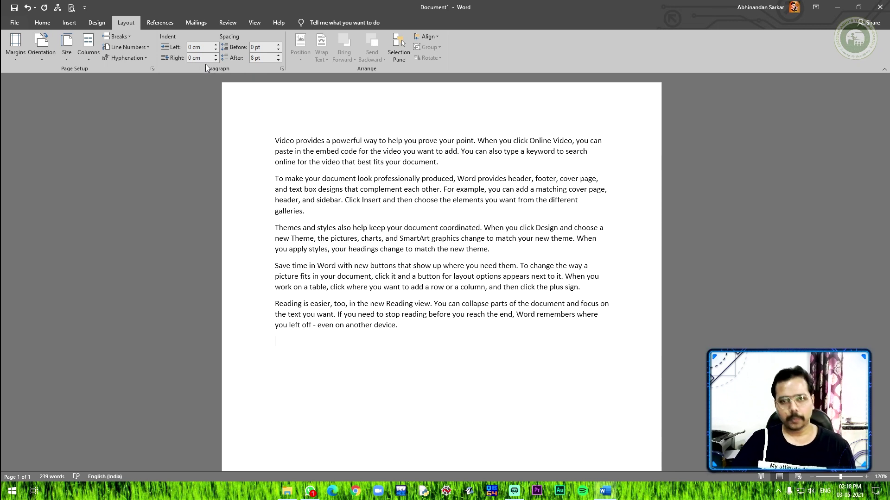
Look over the references, mailings, review, view and help commands and the Quick Access Toolbar customization options.
left_click(163, 23)
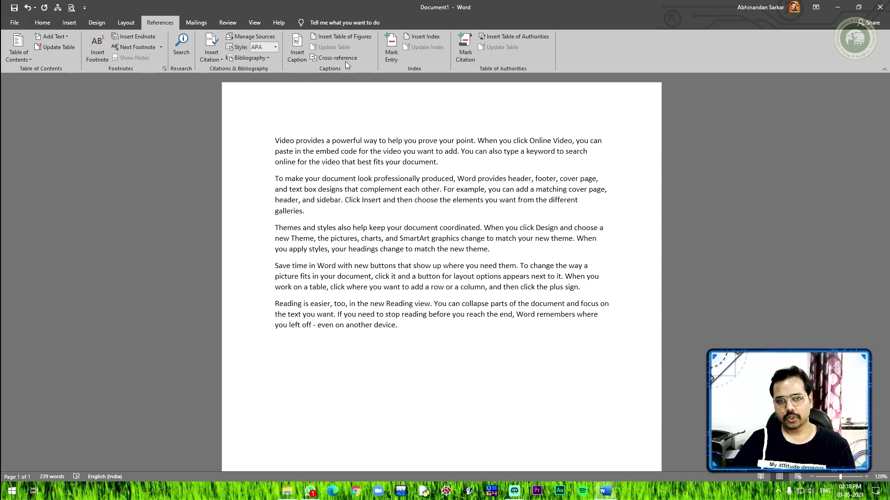
left_click(198, 23)
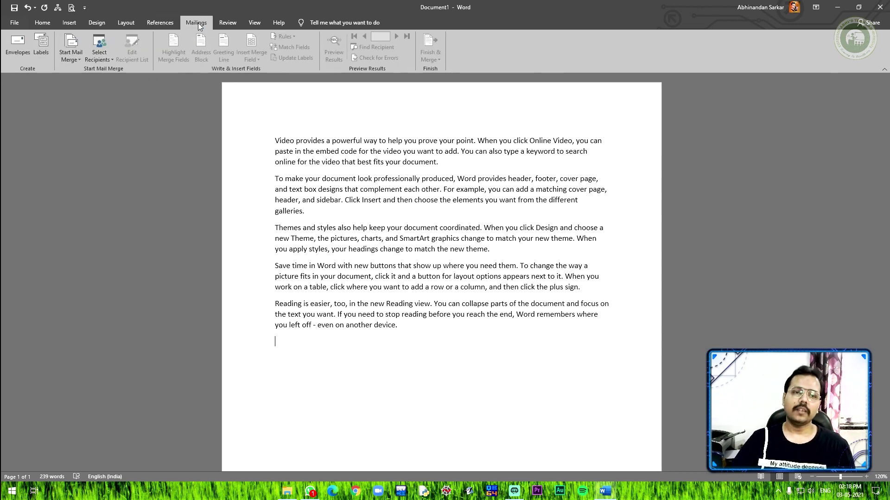
left_click(233, 25)
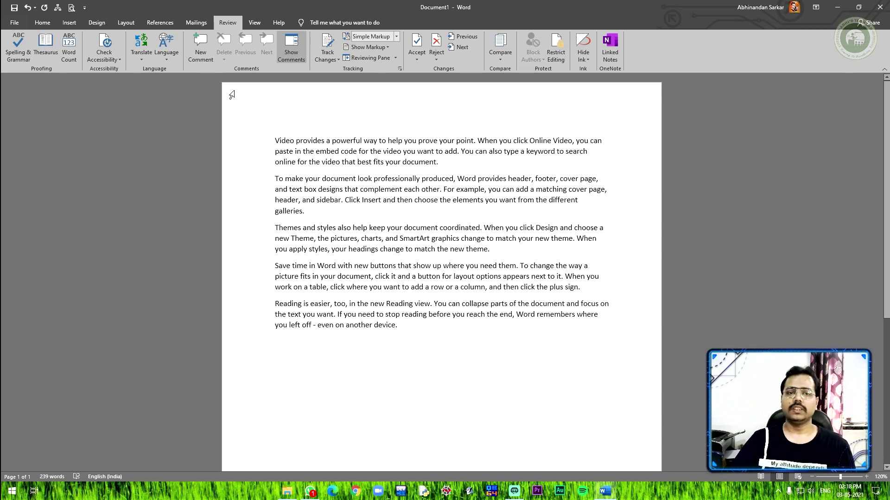
left_click(258, 26)
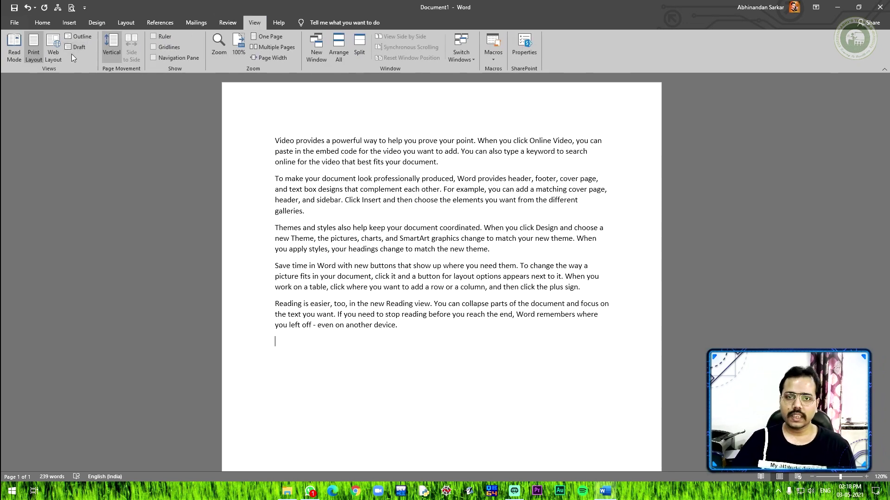
left_click(280, 23)
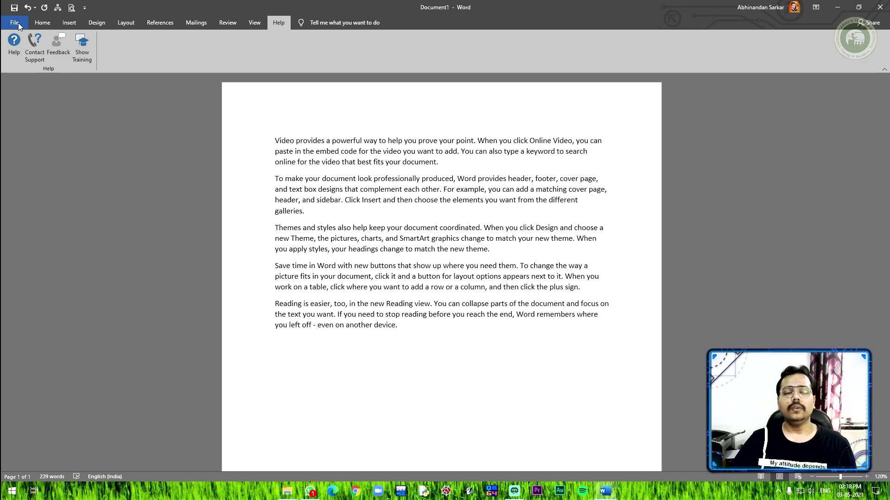
left_click(39, 27)
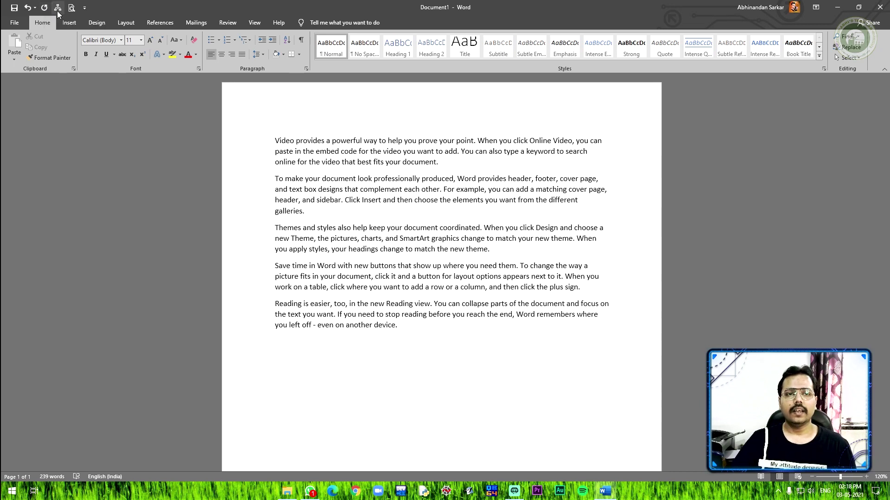
left_click(85, 8)
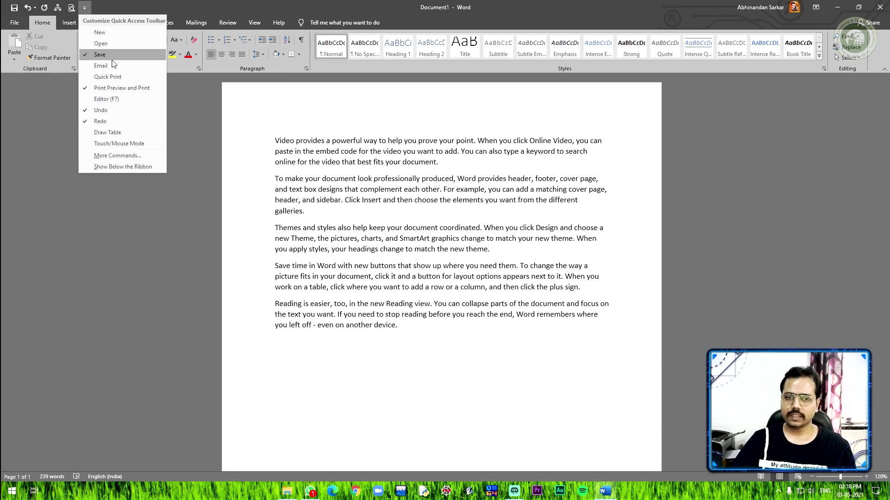
left_click(185, 128)
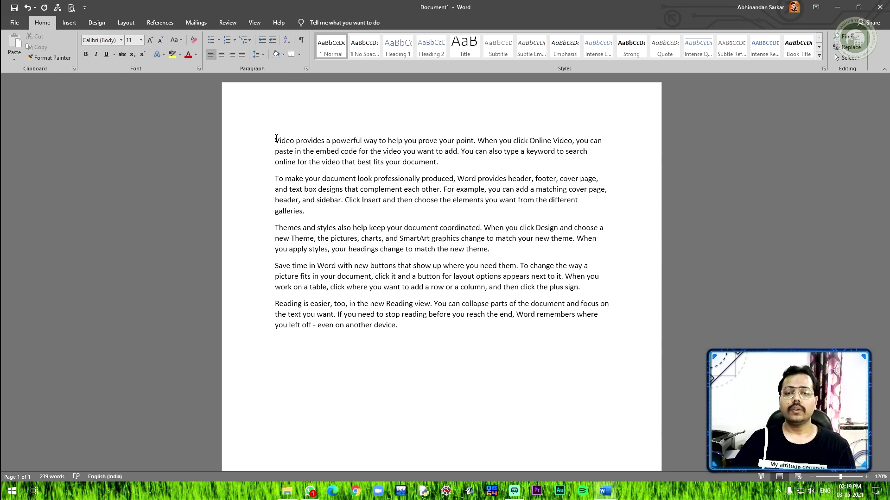
Set the font of the first paragraph to Bahnschrift SemiBold.
left_click_drag(276, 138, 491, 330)
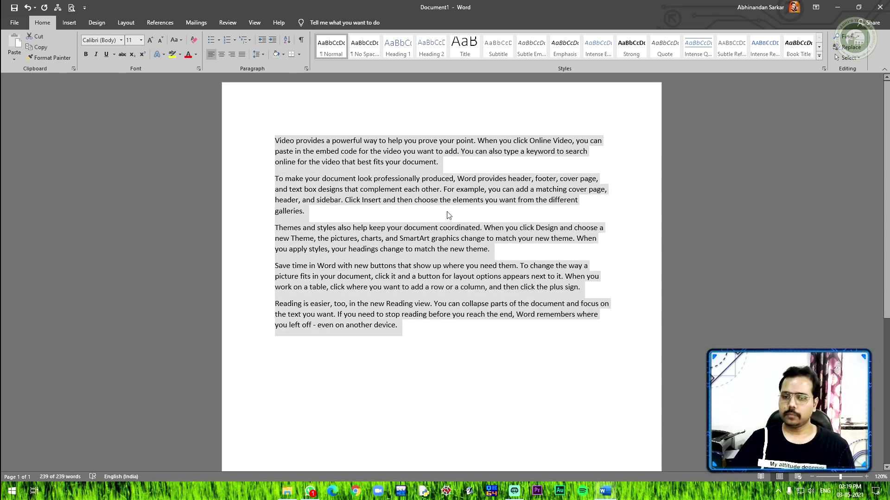
left_click(435, 199)
left_click_drag(274, 141, 553, 174)
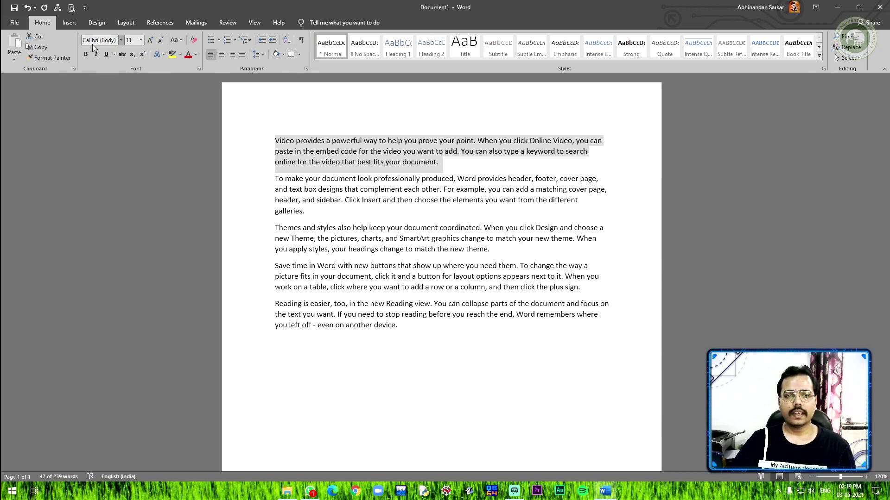
left_click(123, 44)
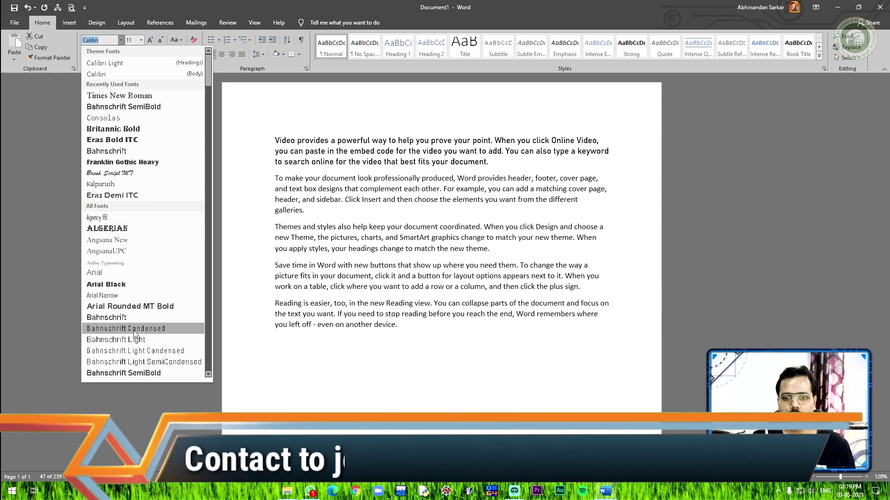
scroll(185, 186, "down", 10)
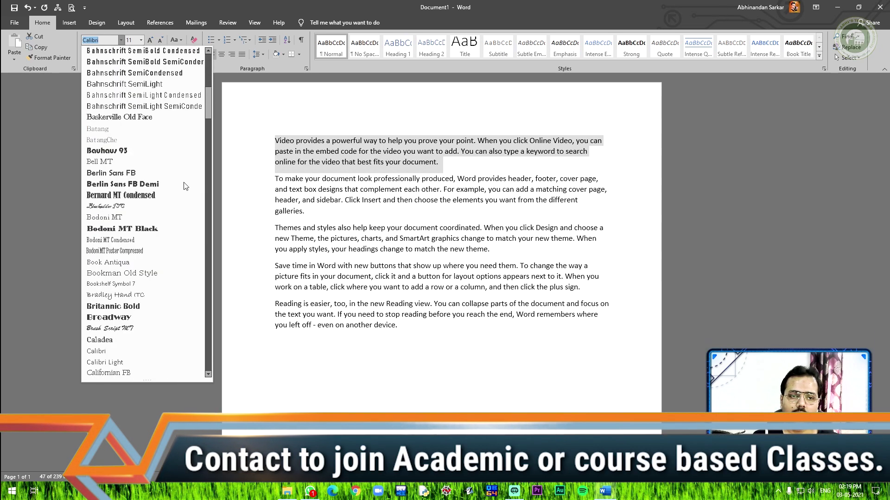
scroll(183, 186, "down", 8)
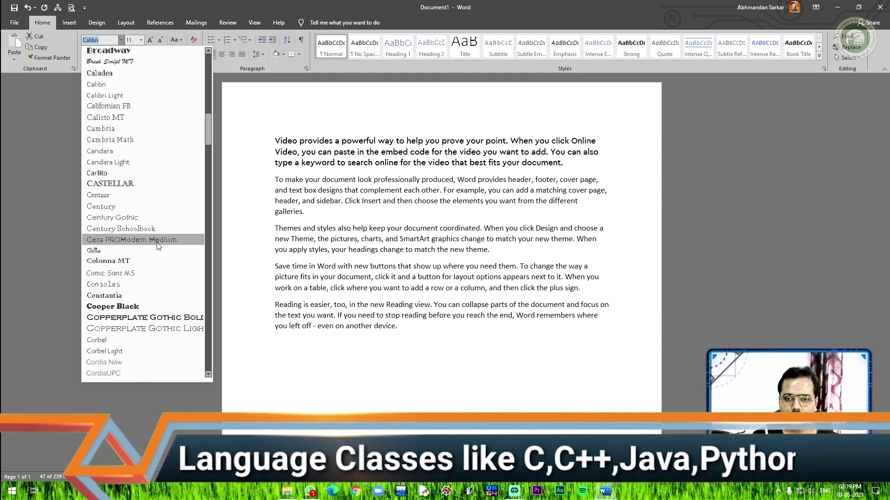
scroll(158, 245, "up", 18)
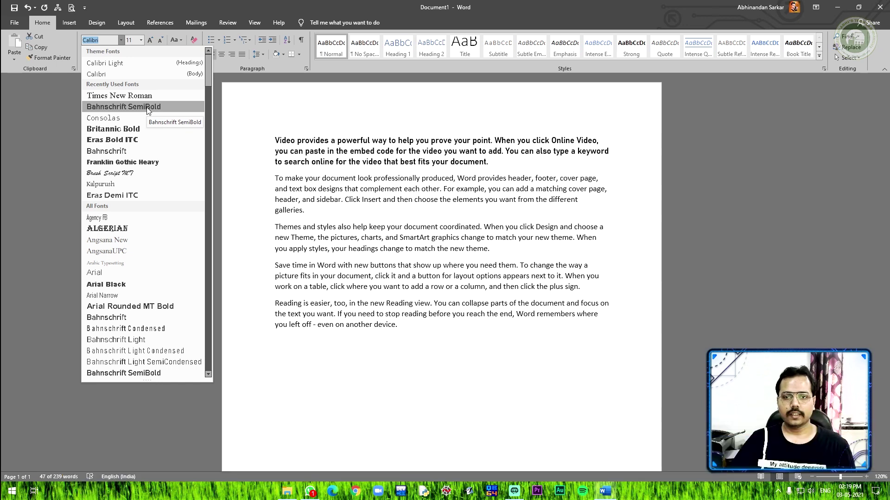
left_click(147, 107)
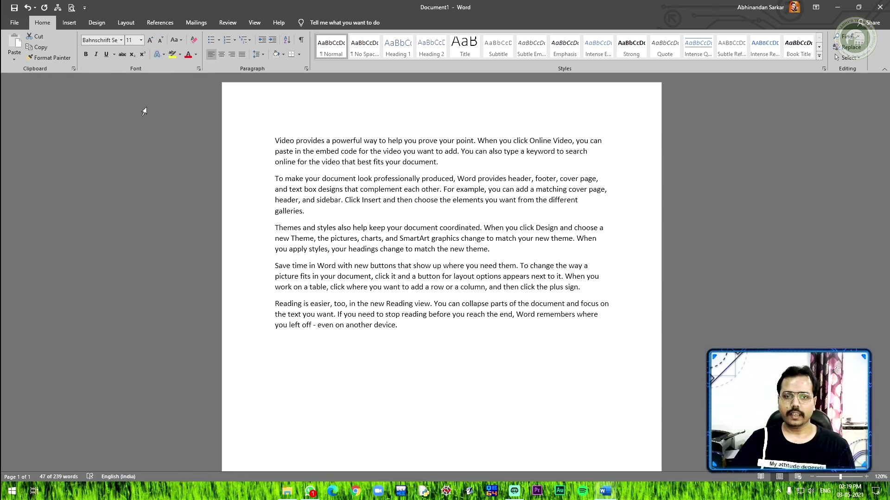
Set the font of the second paragraph, starting "To make your document", to Brush Script MT.
triple_click(277, 183)
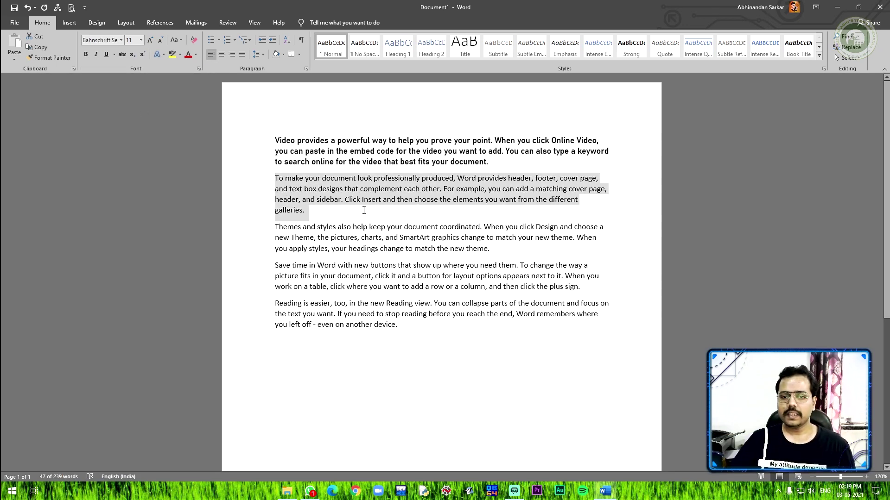
left_click(121, 40)
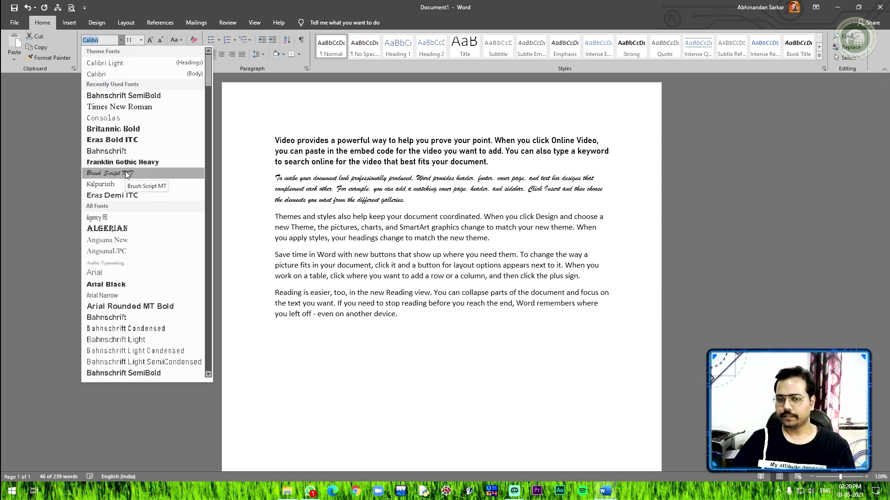
left_click(126, 173)
Set the font of the third paragraph, starting "Themes and styles", to Arial Black.
mouse_move(273, 216)
left_mouse_down()
mouse_move(494, 263)
mouse_move(533, 260)
mouse_move(528, 241)
left_mouse_up()
left_click(121, 41)
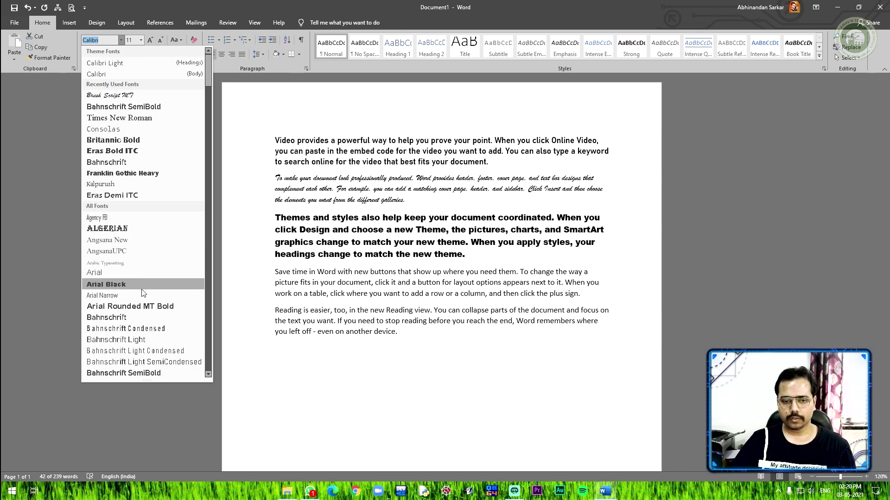
scroll(142, 290, "down", 2)
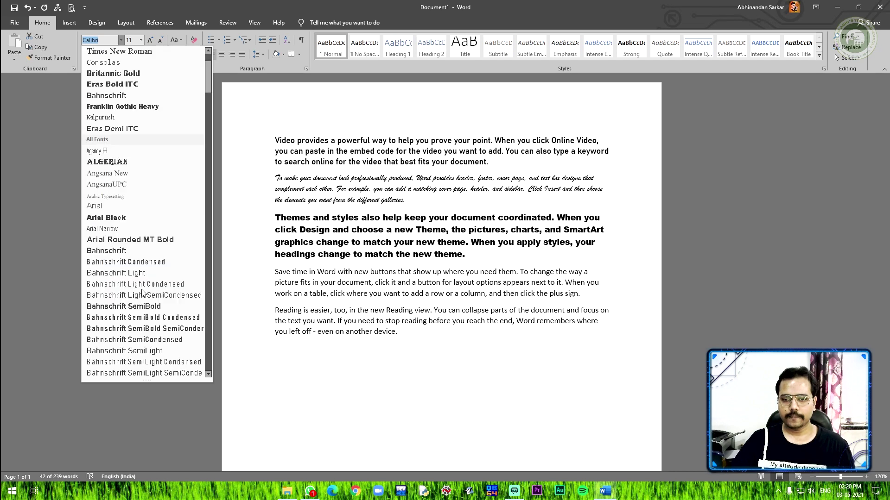
left_click(132, 217)
Set the font of the fourth paragraph, starting "Save time in Word", to Chiller.
left_click_drag(274, 271, 582, 299)
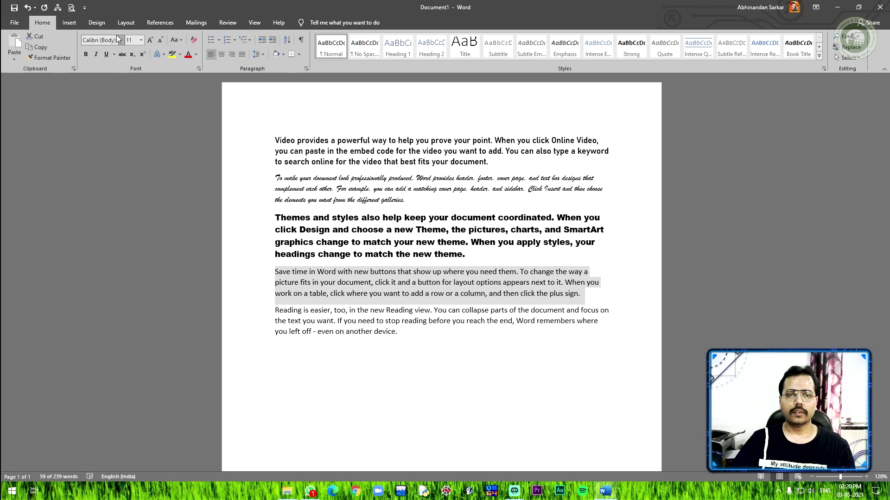
left_click(119, 39)
scroll(133, 188, "down", 5)
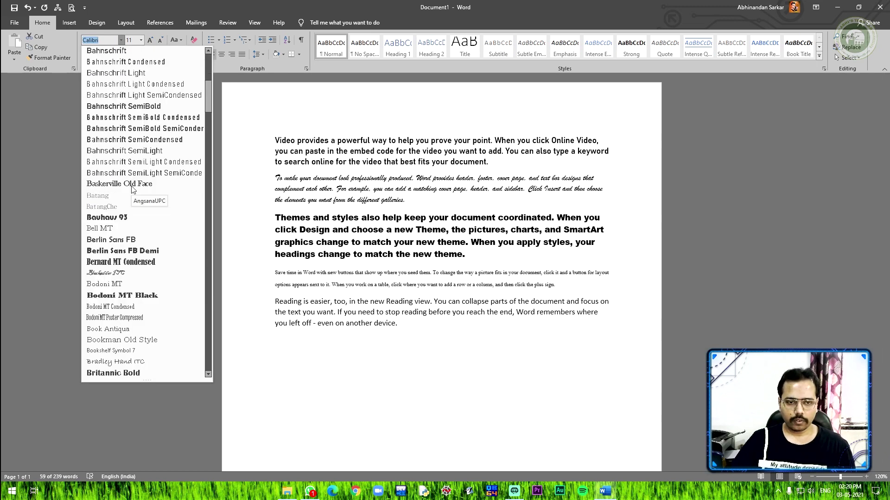
scroll(133, 188, "down", 6)
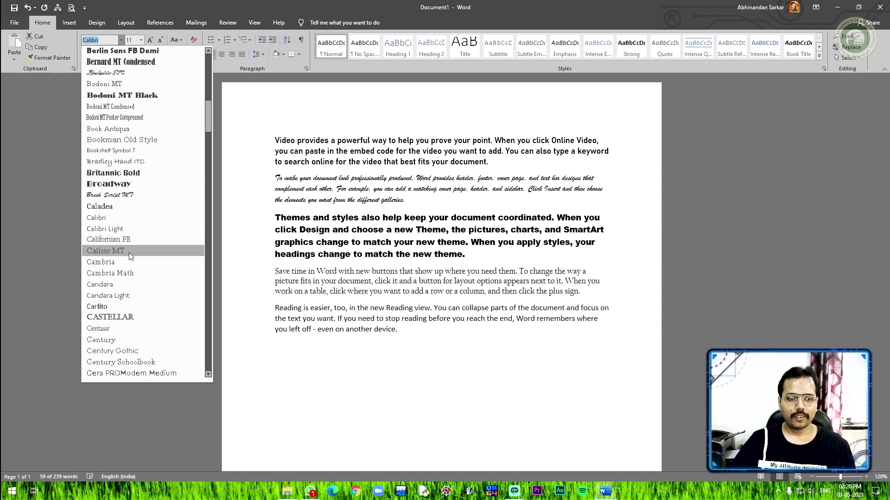
scroll(123, 264, "down", 2)
scroll(125, 246, "down", 2)
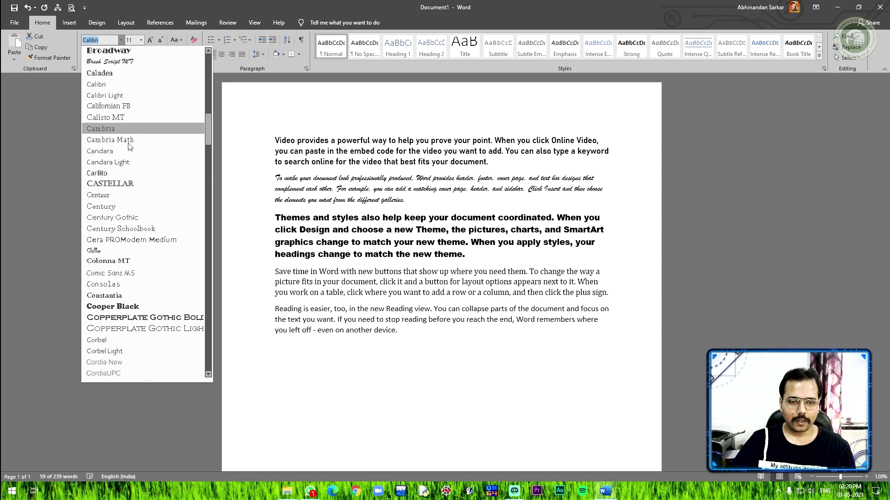
left_click(139, 257)
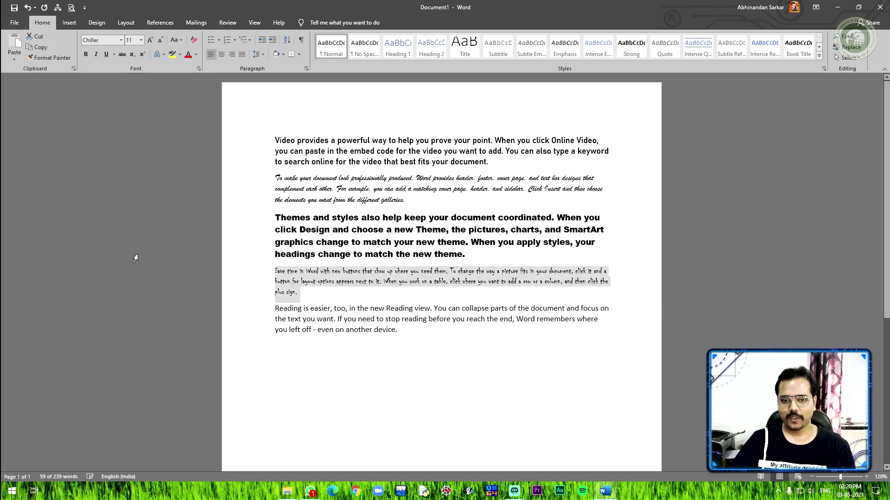
Set the font of the last paragraph, starting "Reading is easier", to Georgia.
triple_click(309, 319)
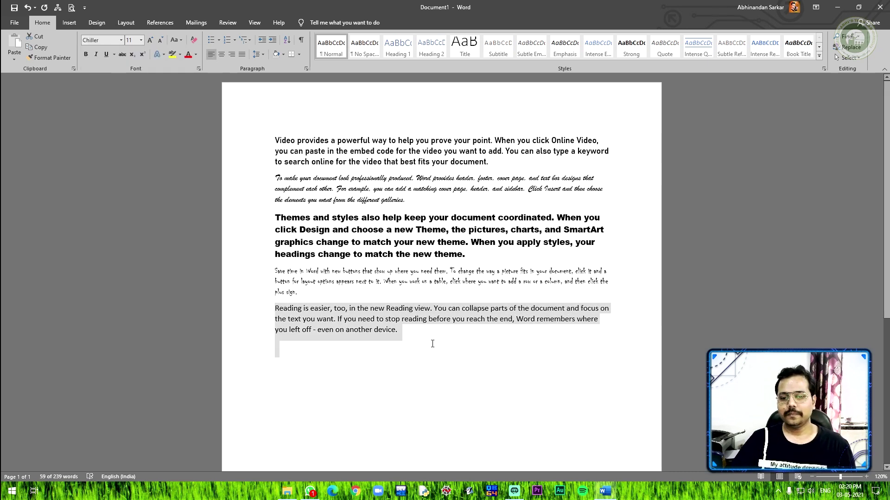
left_click(121, 41)
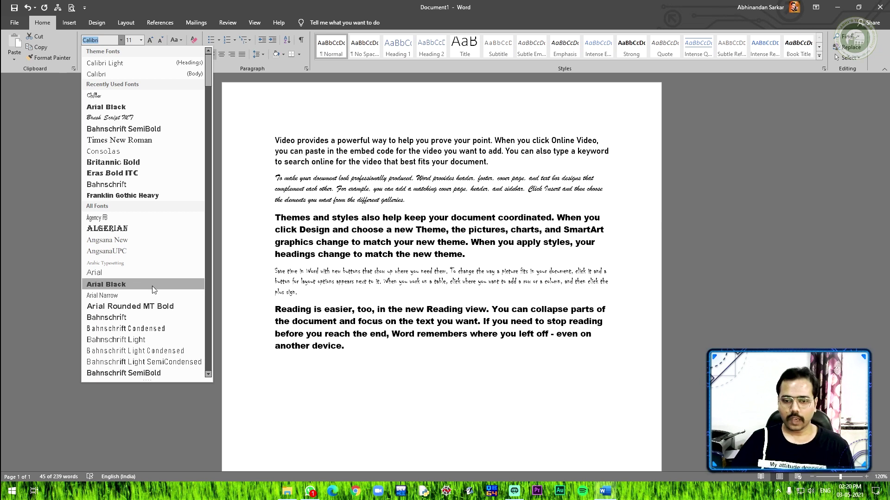
scroll(148, 260, "down", 15)
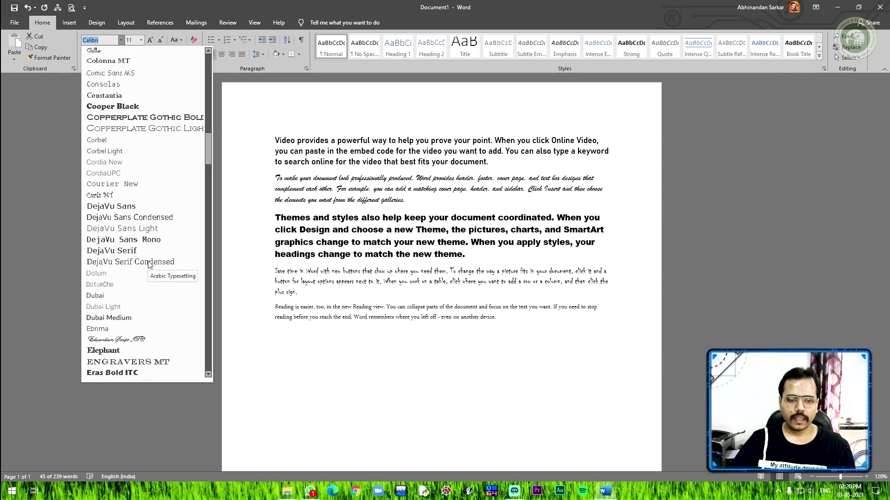
scroll(148, 264, "down", 13)
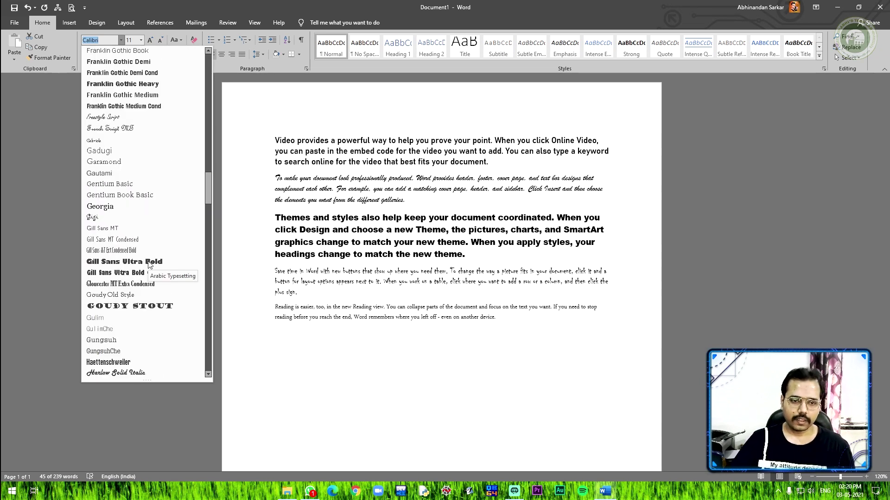
left_click(135, 206)
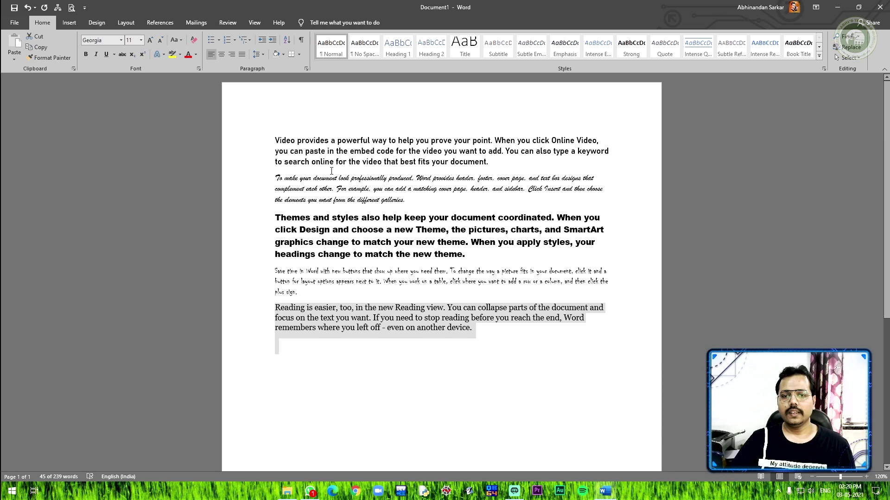
left_click(326, 140)
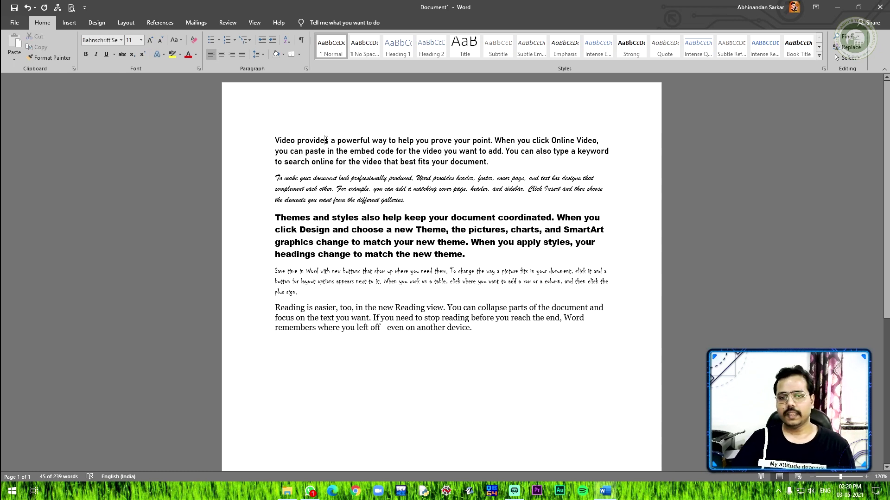
left_click(565, 148, "shift")
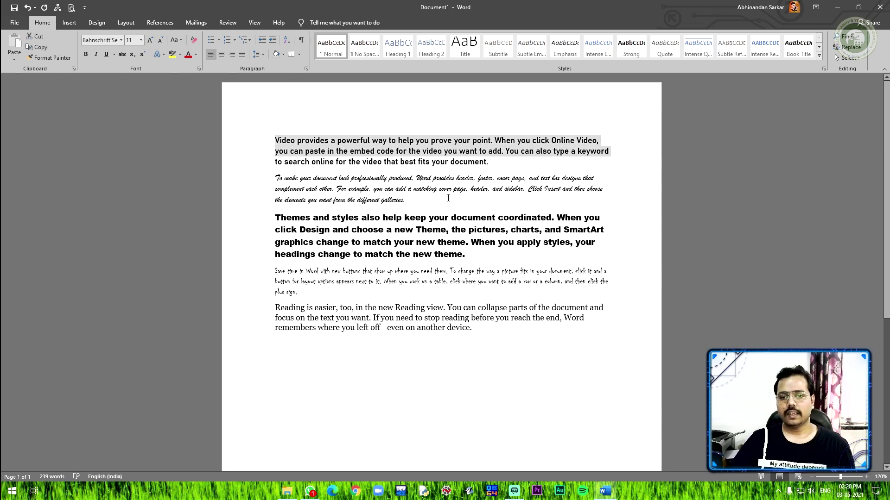
left_click_drag(276, 218, 467, 256)
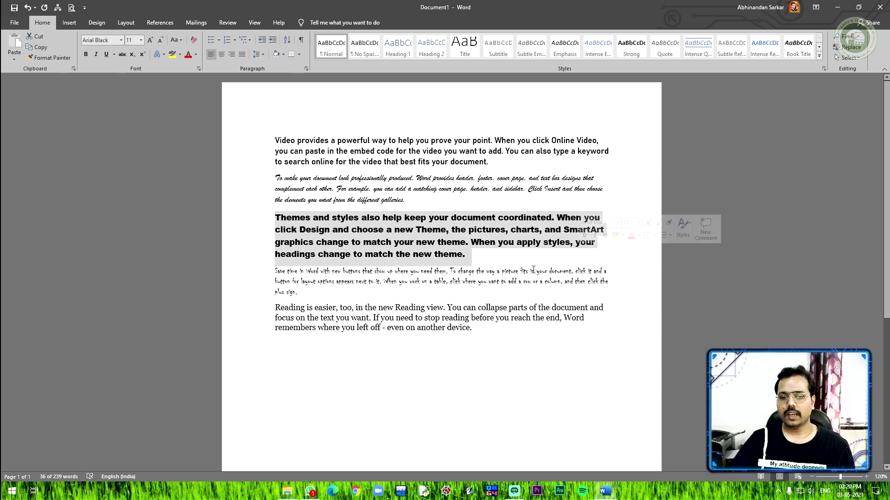
left_click_drag(276, 309, 597, 369)
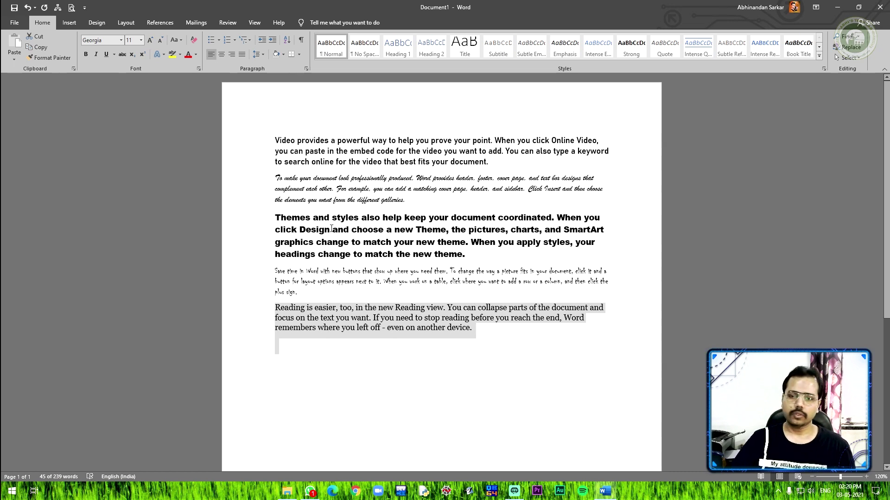
Try the preset font sizes 16 and 14 on the second paragraph, starting "To make your document".
left_click_drag(276, 178, 500, 199)
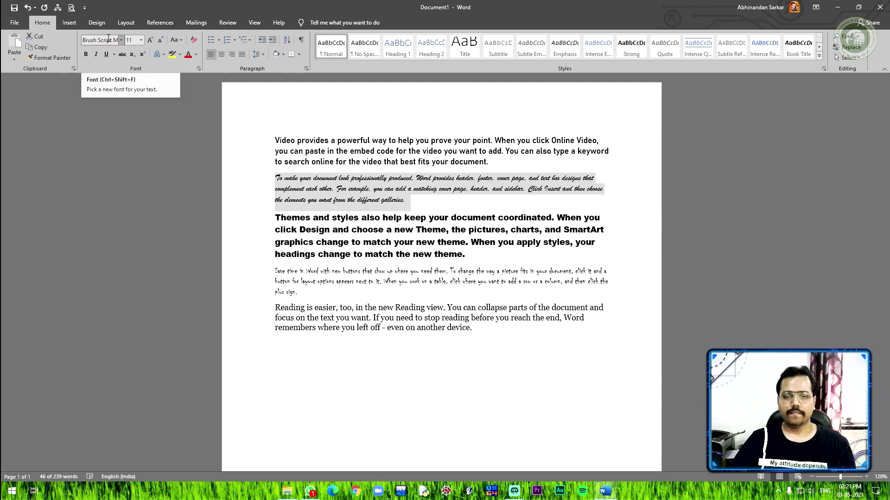
left_click(141, 42)
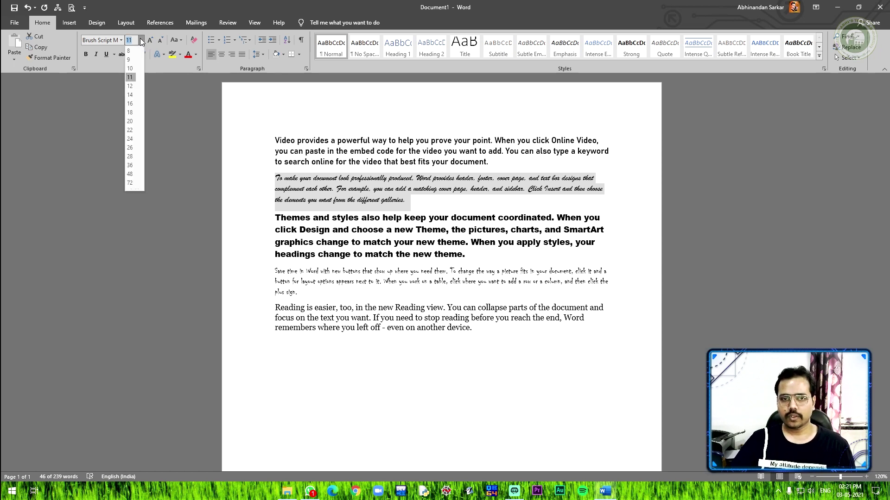
left_click(130, 105)
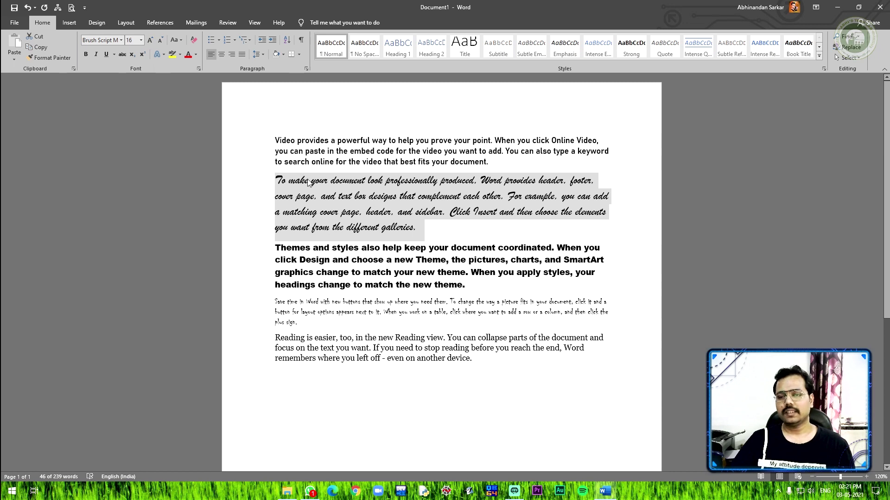
left_click(140, 42)
left_click(126, 97)
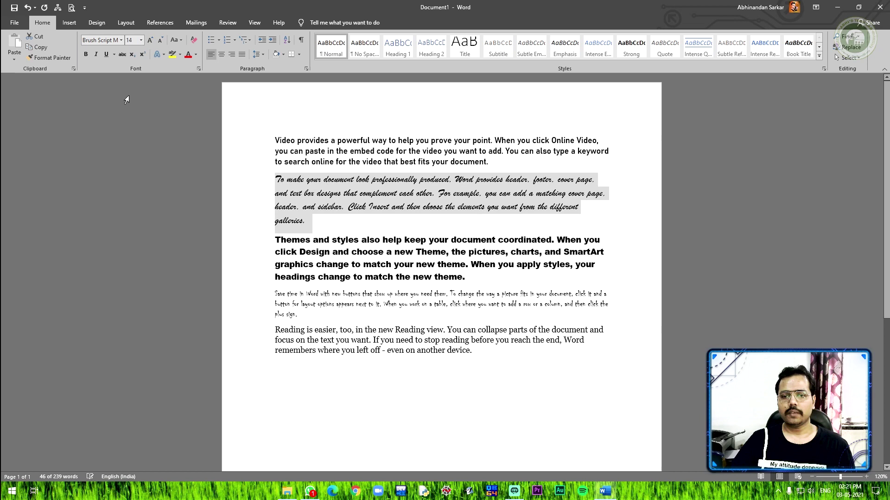
Give the second paragraph a custom font size of 15 and refine it to 15.5.
left_click(135, 40)
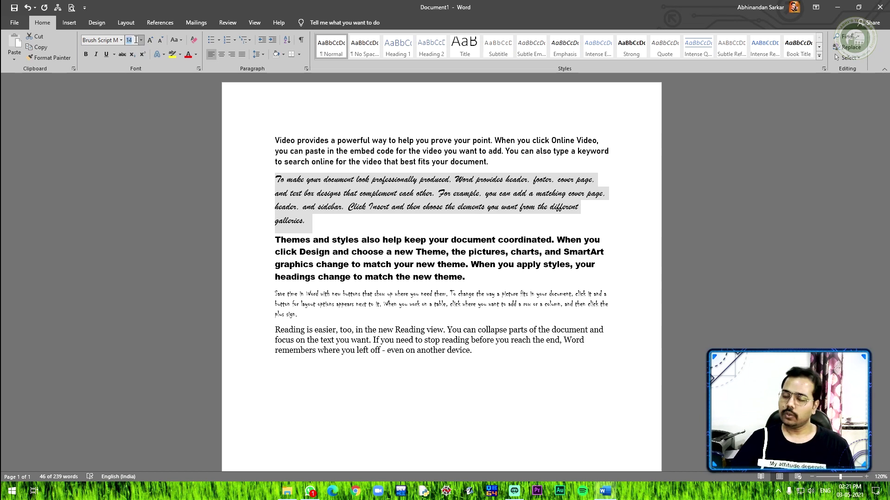
type("15")
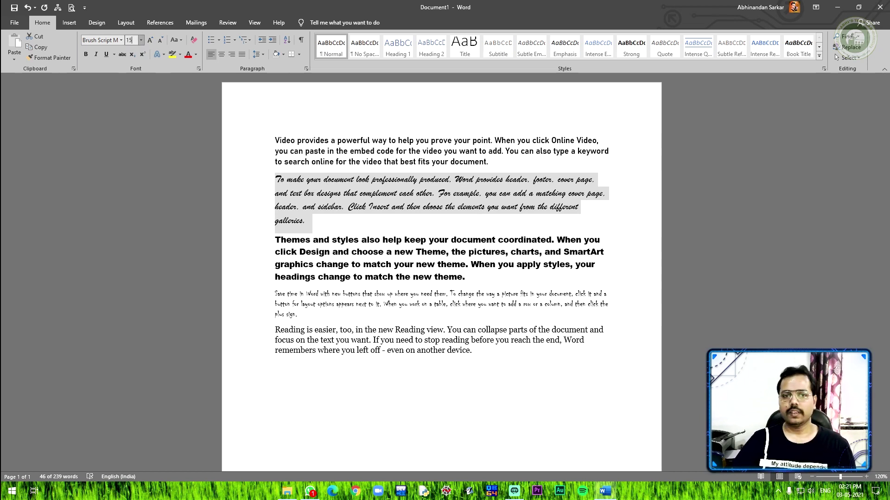
key("Return")
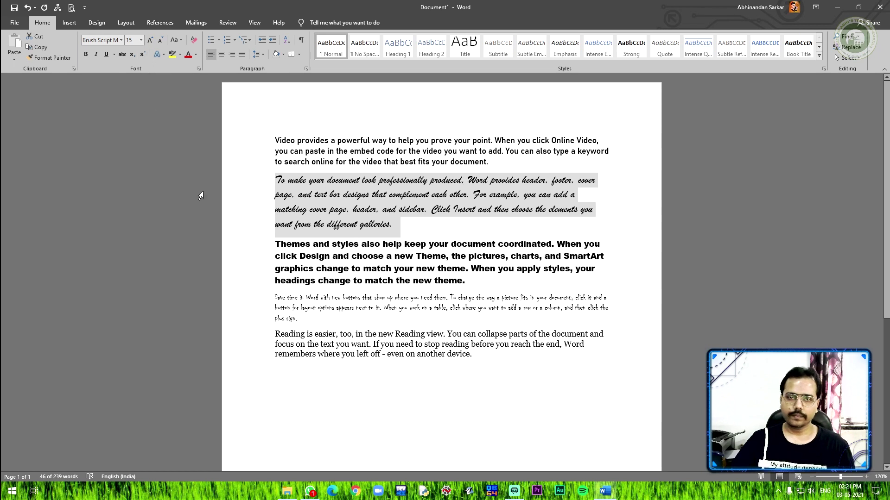
left_click(141, 41)
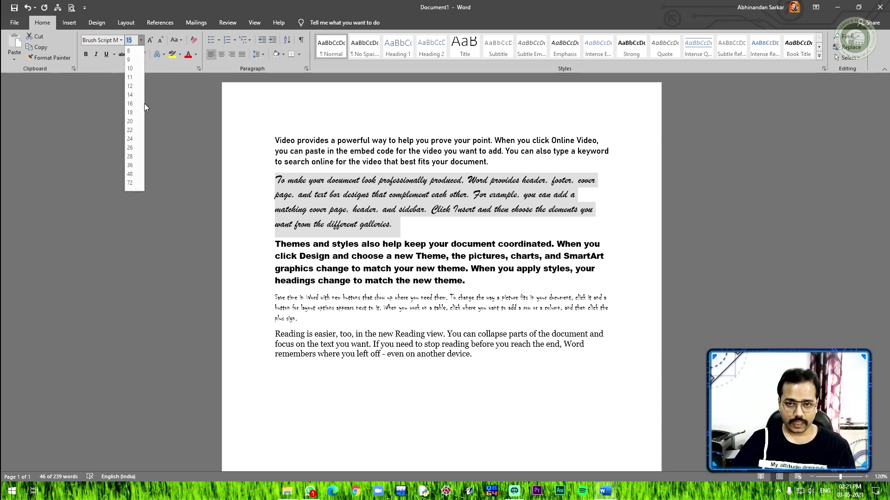
left_click(133, 40)
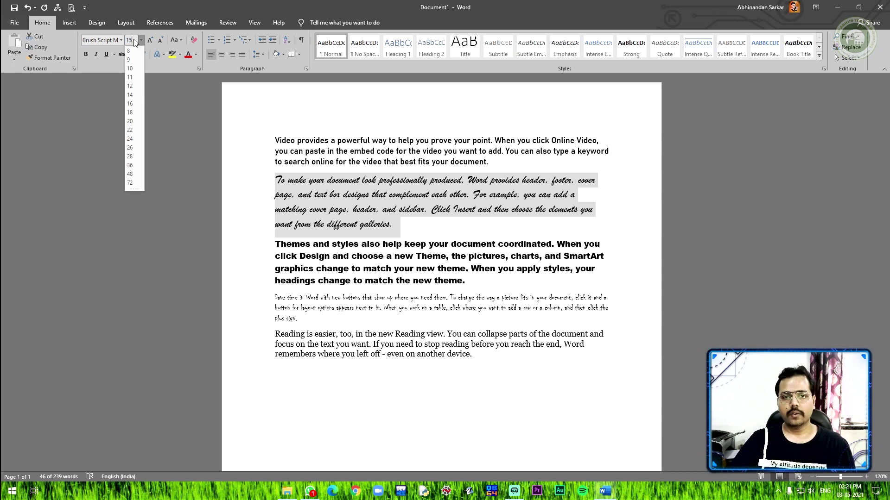
type(".5")
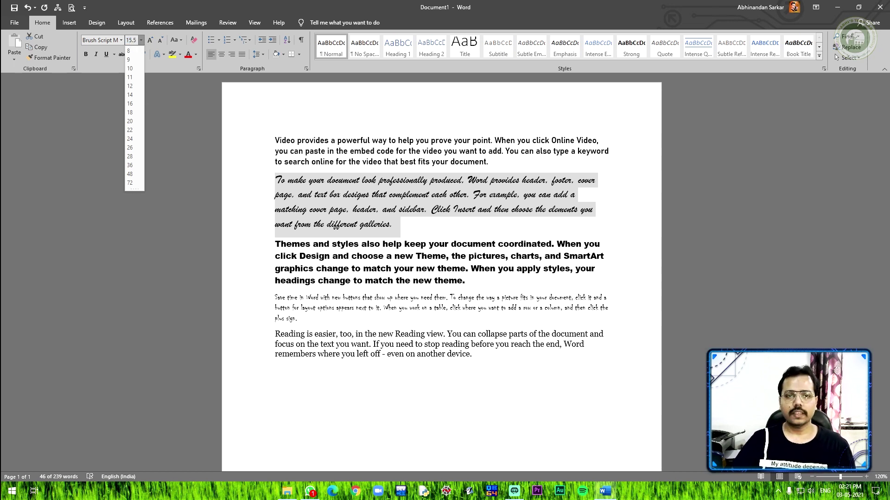
key("Return")
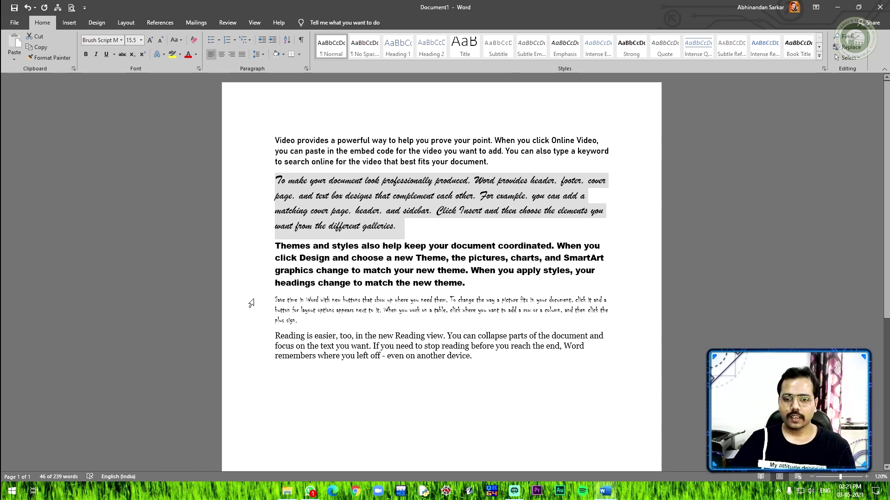
Increase the font size of the fourth paragraph, starting "Save time in Word", in increments up to 18.
triple_click(289, 305)
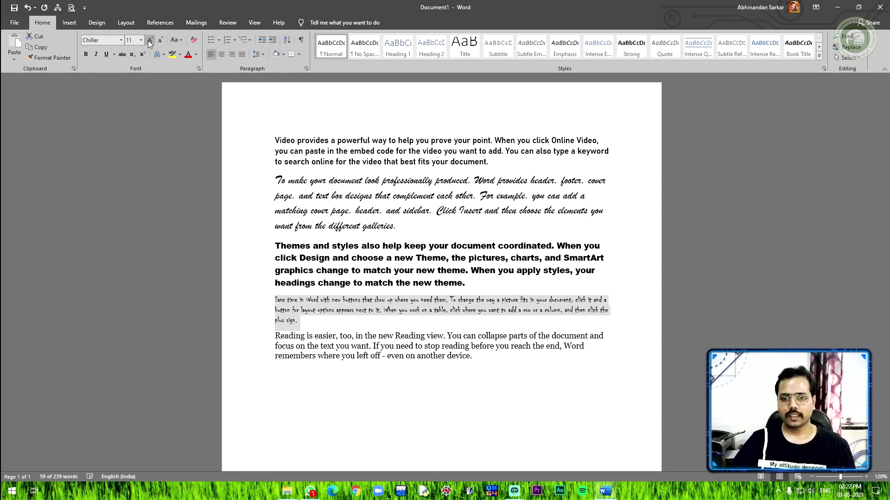
left_click(148, 41)
left_click(148, 40)
left_click(148, 40)
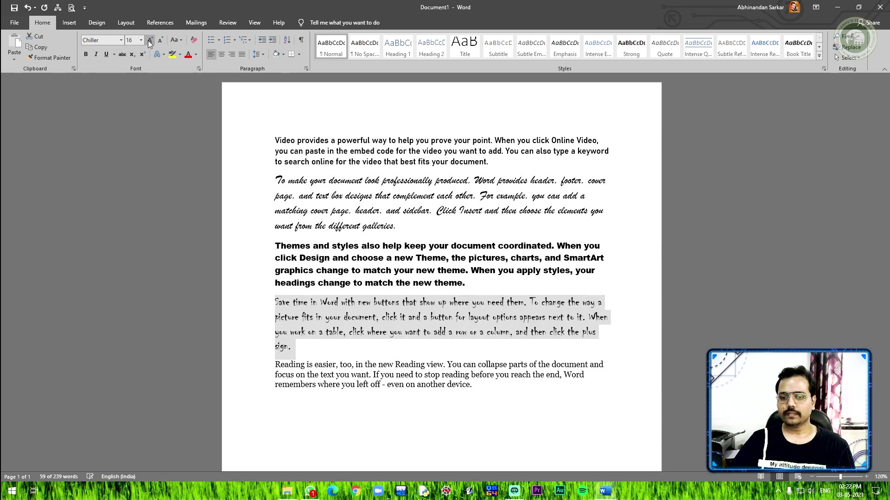
left_click(148, 40)
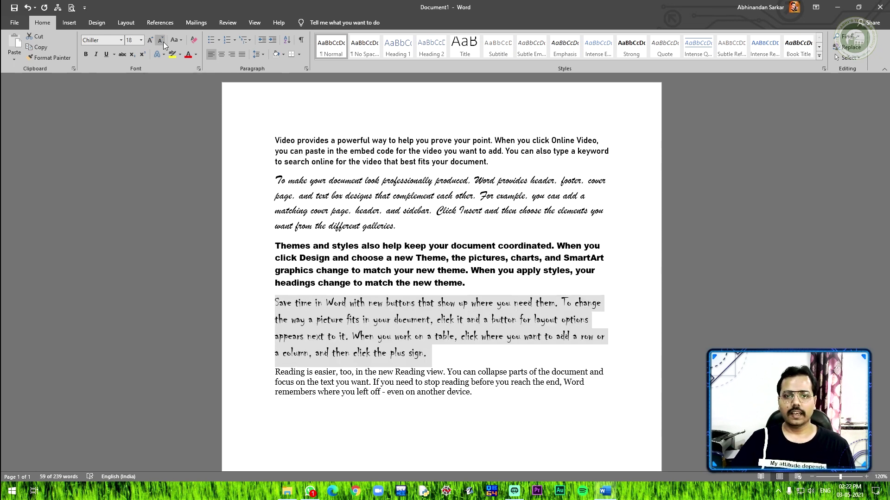
Decrease the fourth paragraph's font size in increments down to 1.
left_click(163, 41)
left_click(163, 42)
left_click(163, 42)
left_click(163, 41)
left_click(163, 42)
left_click(163, 42)
left_click(164, 42)
left_click(163, 42)
left_click(163, 41)
left_click(163, 42)
left_click(163, 42)
left_click(163, 42)
left_click(163, 41)
left_click(163, 42)
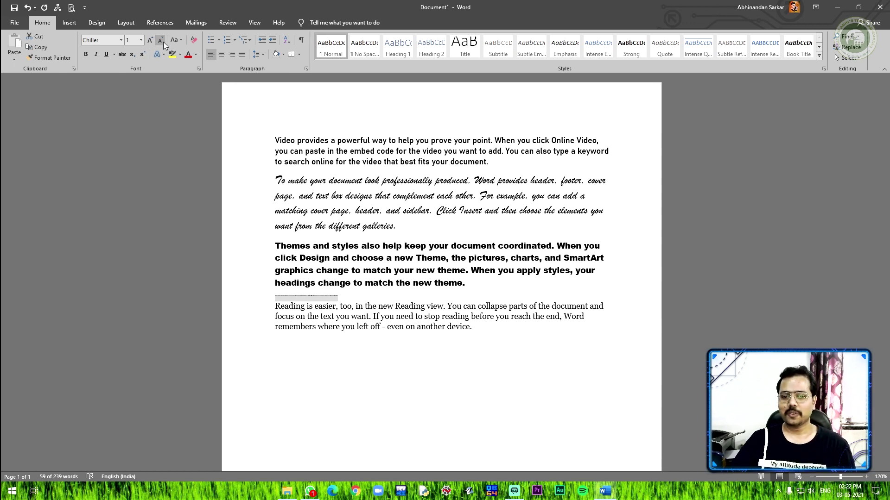
Enlarge the fourth paragraph's text in increments from the minimum size back up to 18.
left_click(151, 41)
left_click(151, 41)
left_click(150, 40)
left_click(151, 40)
left_click(151, 40)
left_click(150, 41)
left_click(151, 41)
left_click(151, 41)
left_click(151, 41)
left_click(151, 41)
left_click(150, 41)
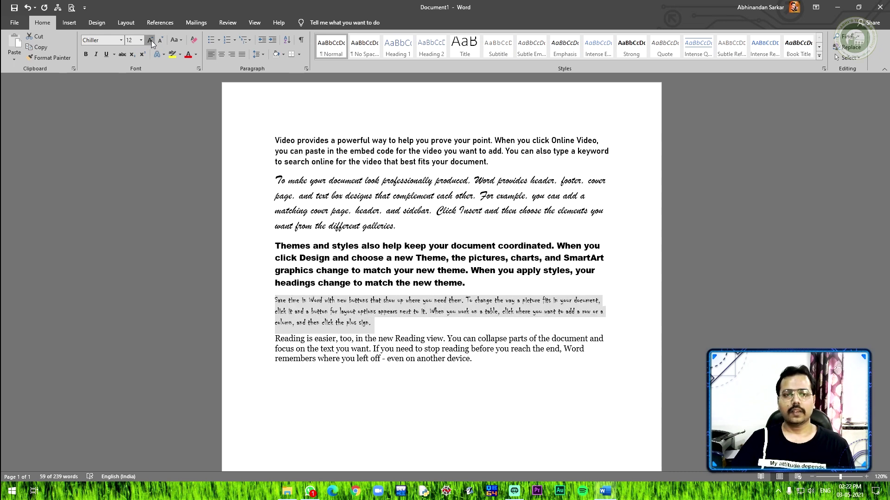
left_click(150, 40)
left_click(151, 41)
left_click(151, 41)
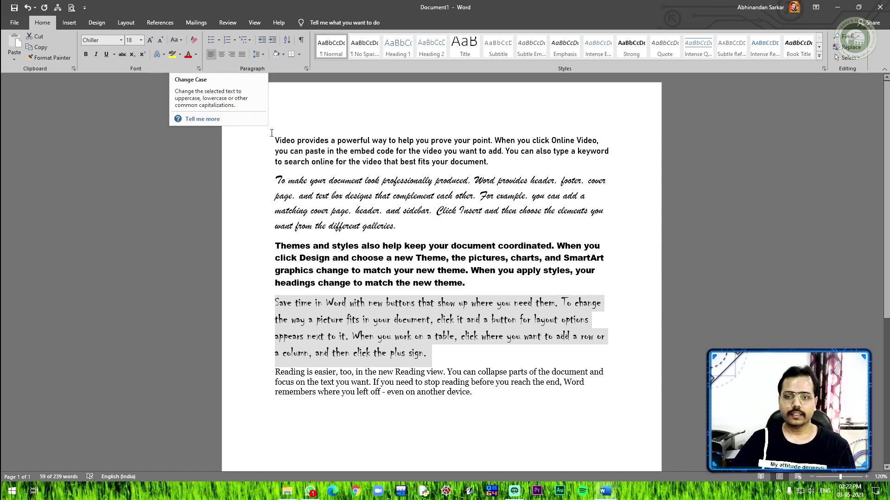
left_click_drag(274, 140, 557, 172)
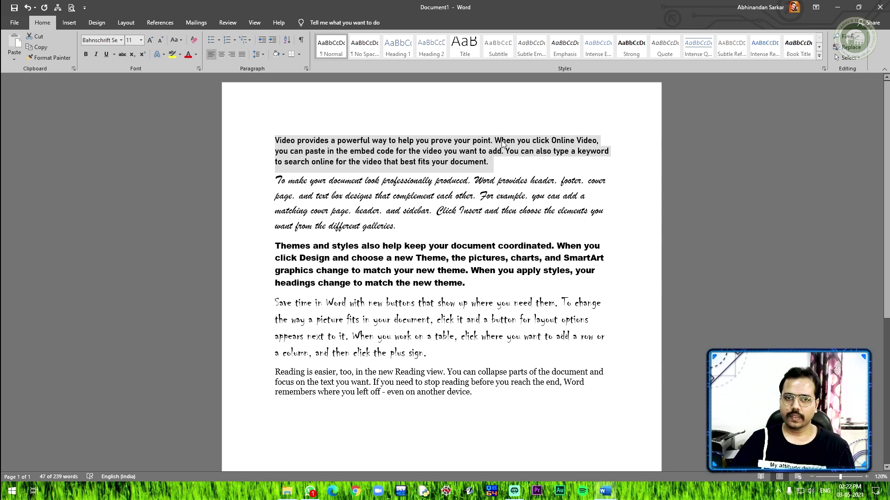
left_click(180, 40)
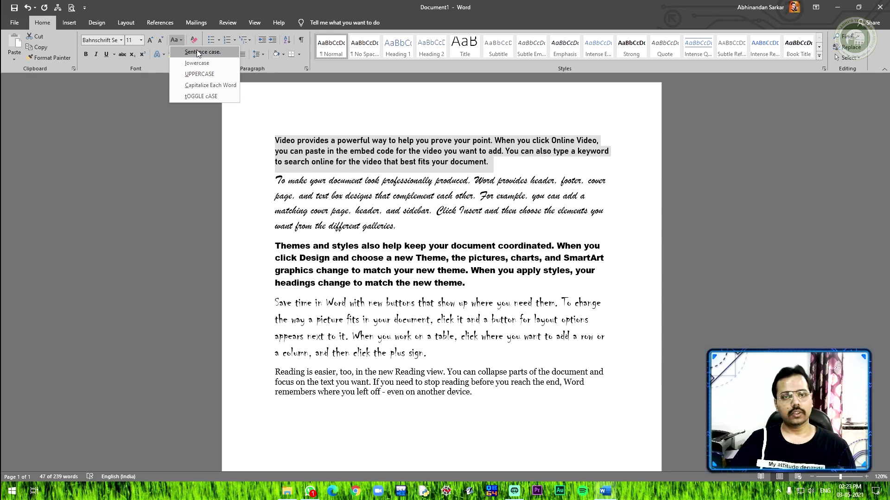
left_click(416, 198)
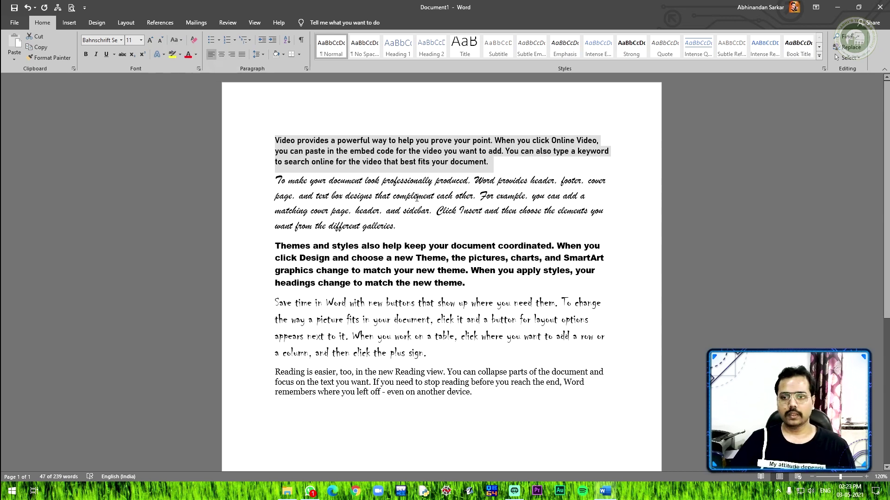
In the first paragraph, replace the capitalised sentence openings "When" and "You" with lowercase "when" and "you".
left_click(498, 143)
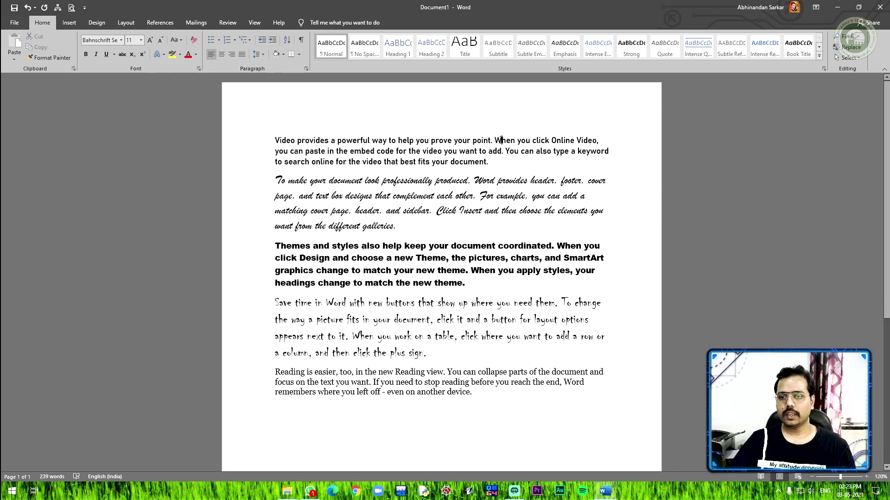
key("BackSpace")
type("w")
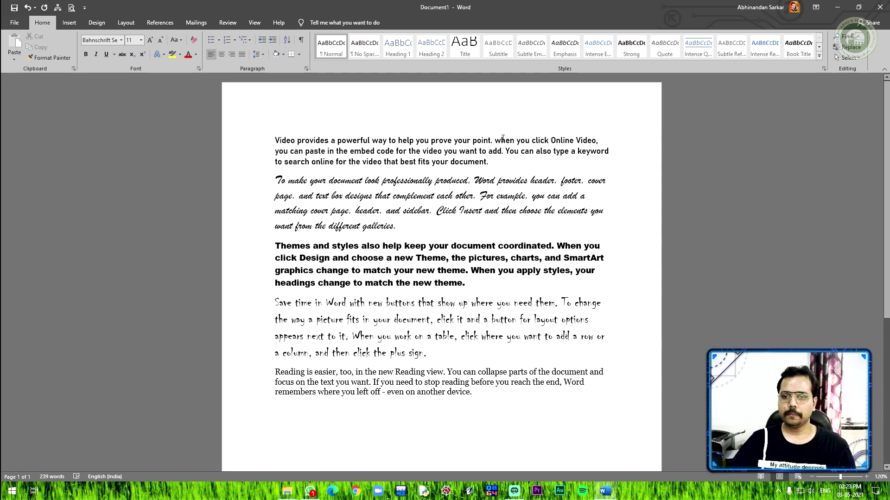
double_click(506, 155)
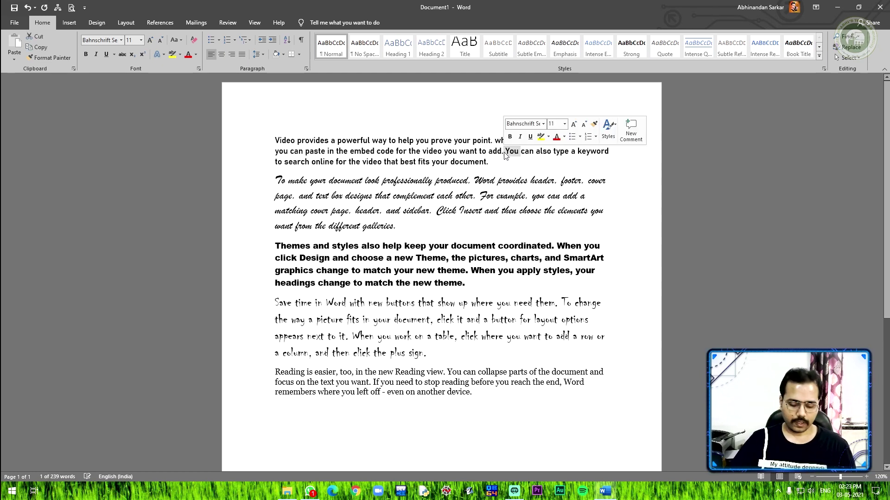
type("you")
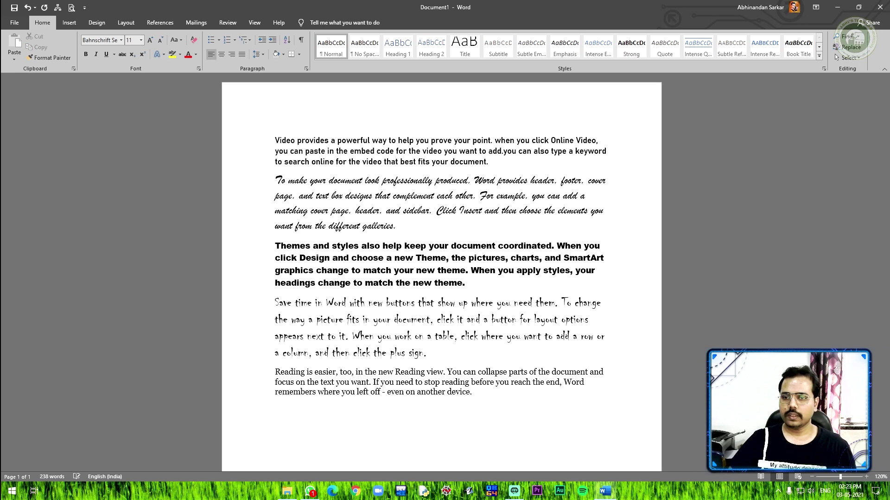
left_click(528, 159)
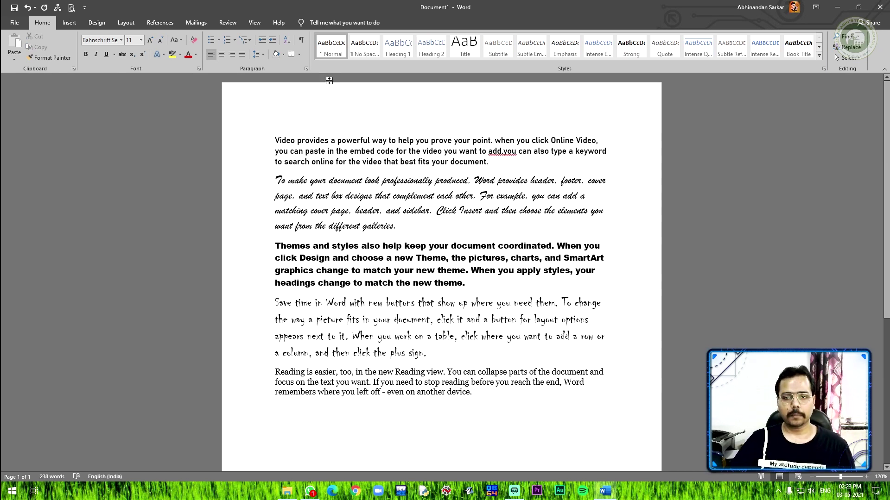
Convert the first paragraph to Sentence case, inserting the missing space between "add." and "you".
left_click_drag(492, 166, 214, 106)
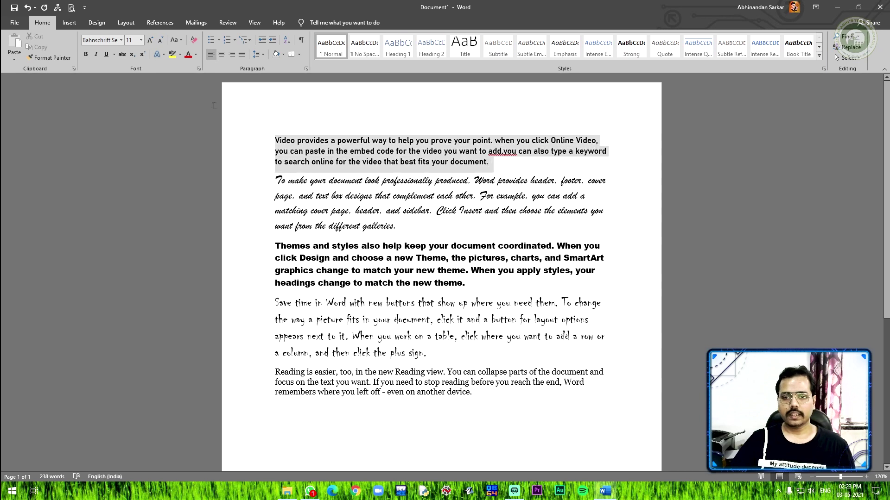
left_click(172, 41)
left_click(191, 52)
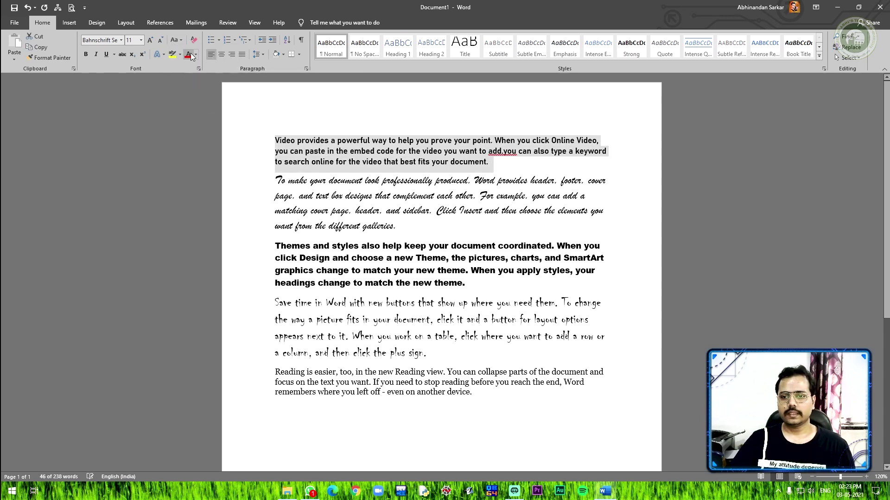
left_click(504, 153)
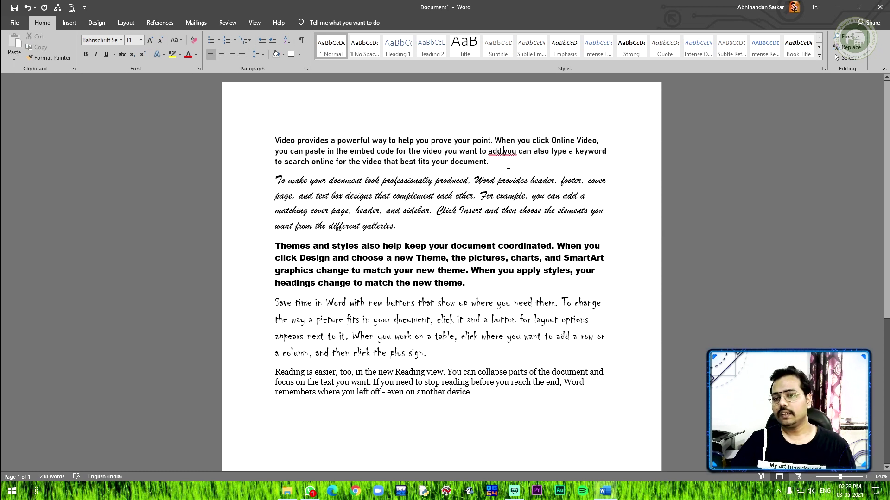
left_click_drag(500, 166, 267, 104)
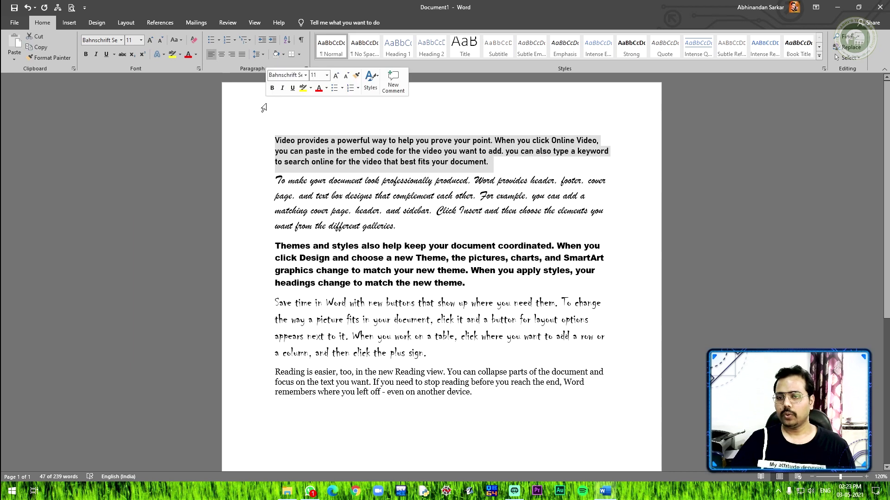
left_click(181, 39)
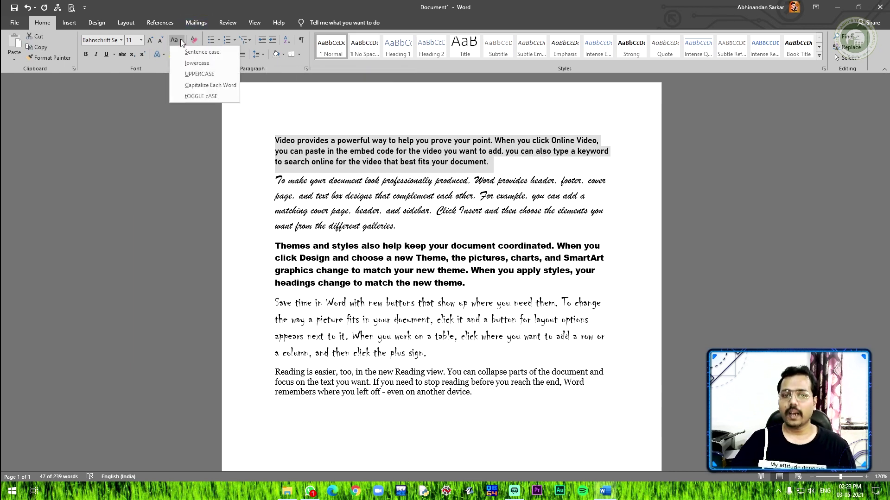
left_click(191, 52)
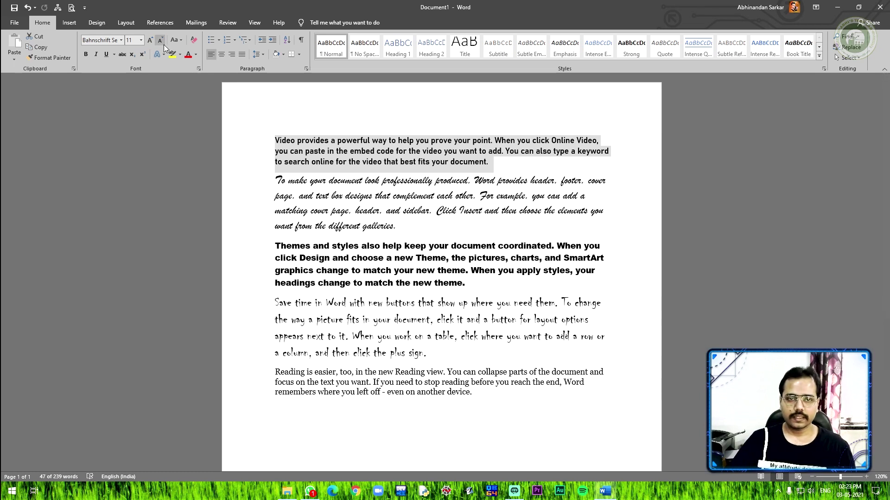
Change the first paragraph's letter case to lowercase and then to UPPERCASE.
left_click(175, 42)
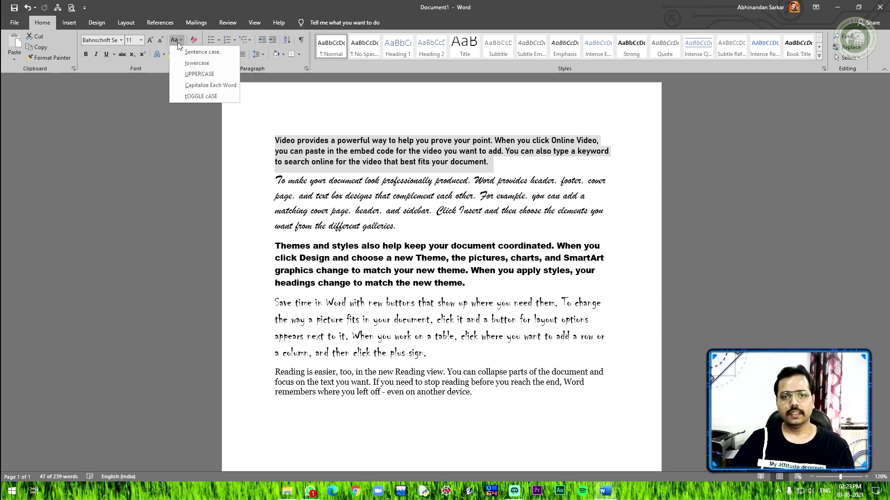
left_click(196, 64)
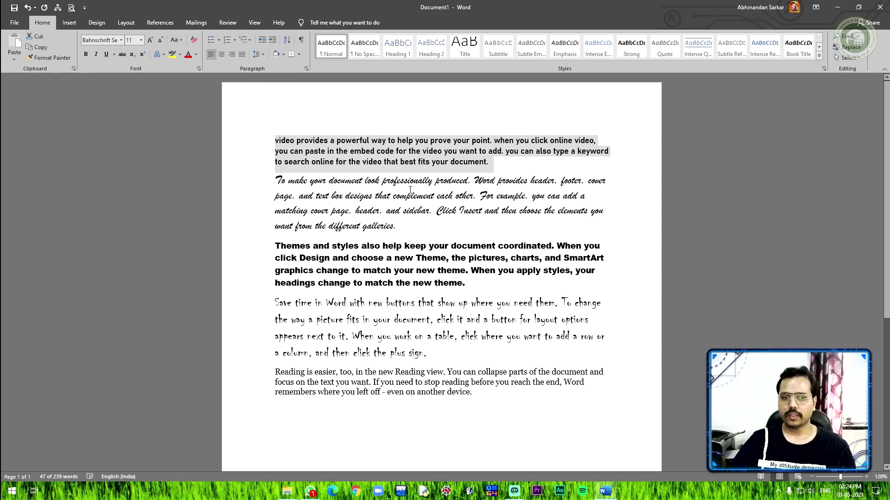
left_click(177, 40)
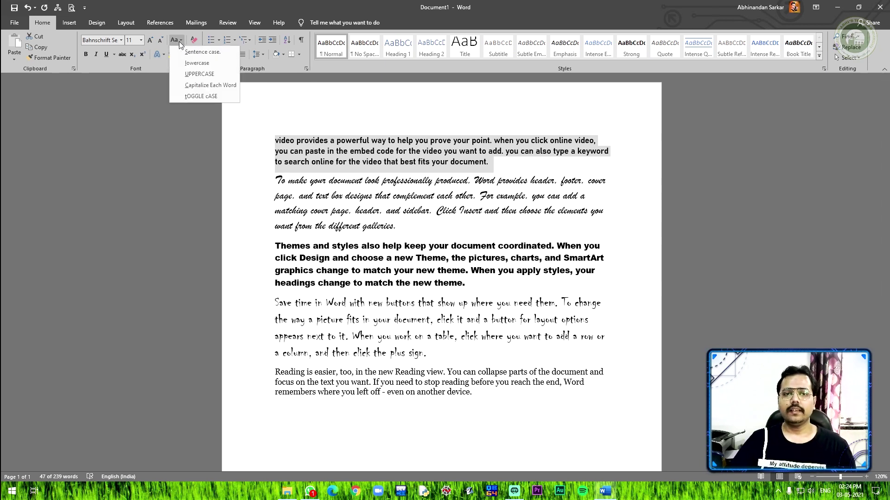
left_click(196, 75)
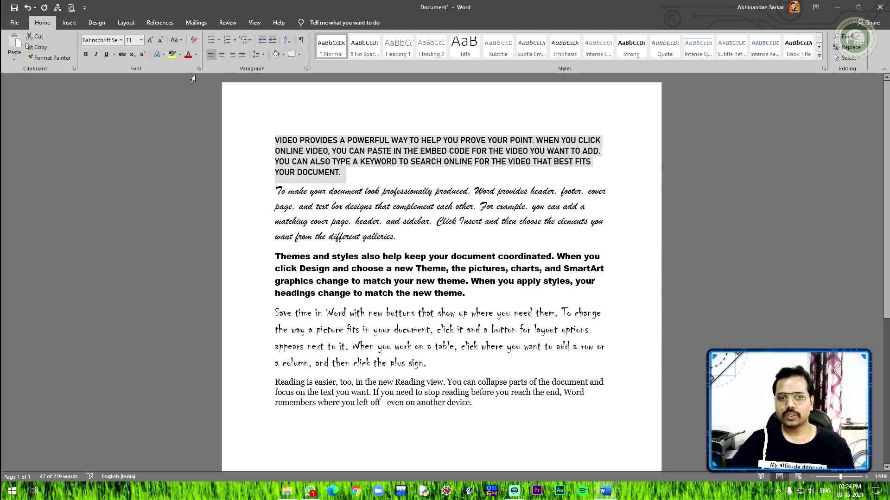
Apply Capitalize Each Word to the first paragraph, followed by tOGGLE cASE.
left_click(180, 41)
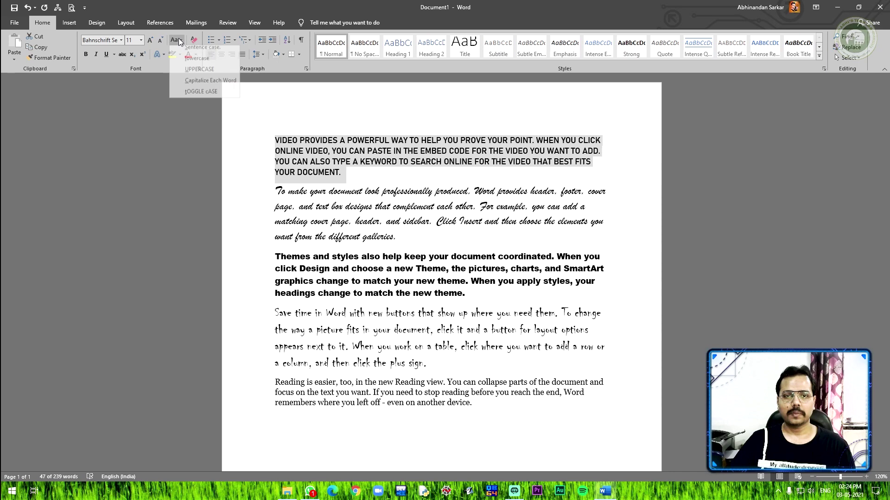
left_click(205, 86)
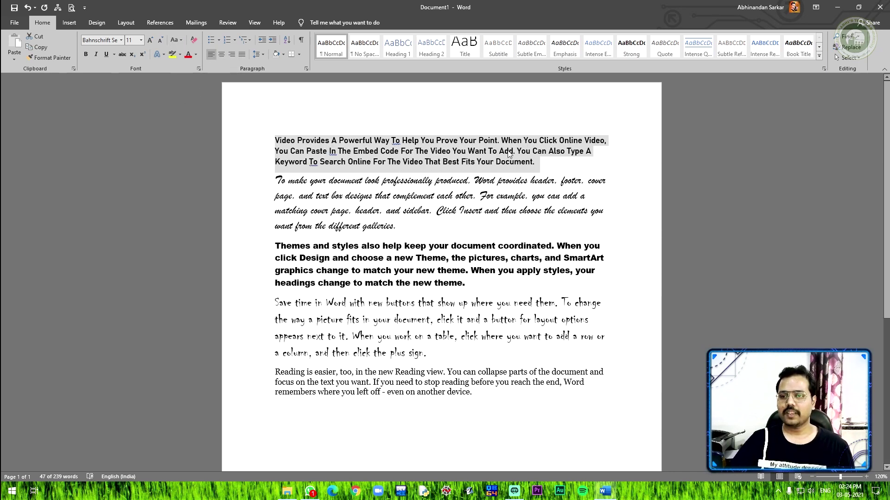
left_click(180, 39)
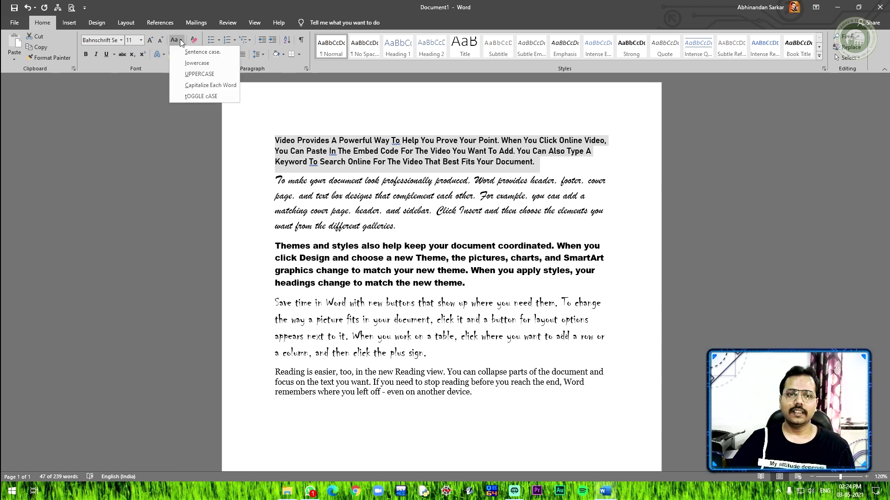
left_click(199, 97)
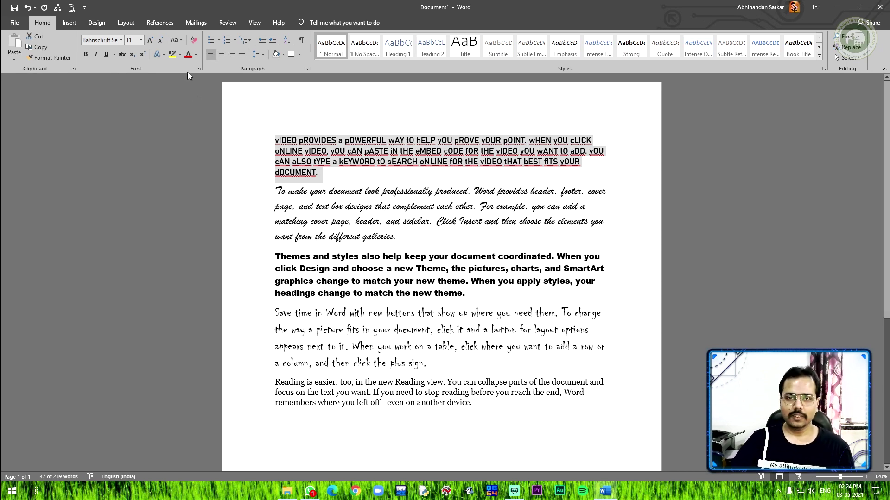
Return the first paragraph to Sentence case and deselect it.
left_click(179, 40)
left_click(188, 52)
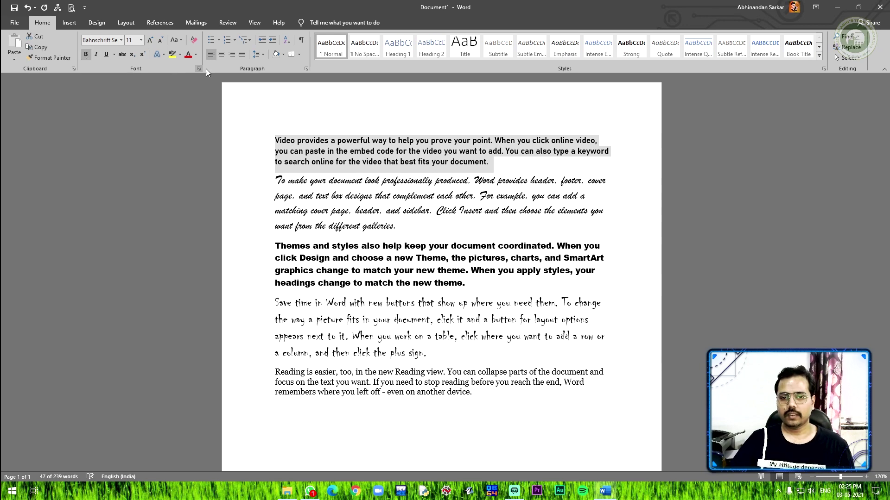
left_click(289, 195)
left_click_drag(513, 177, 246, 141)
left_click(508, 161)
left_click_drag(508, 161, 277, 118)
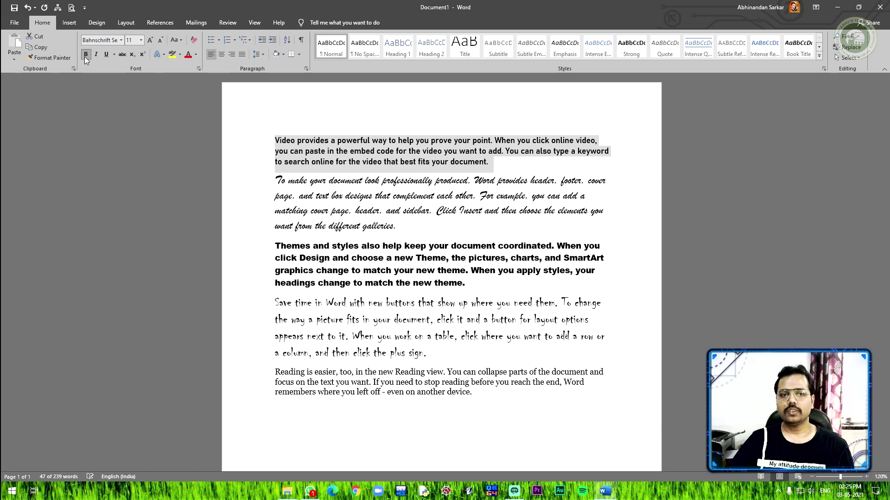
left_click(347, 115)
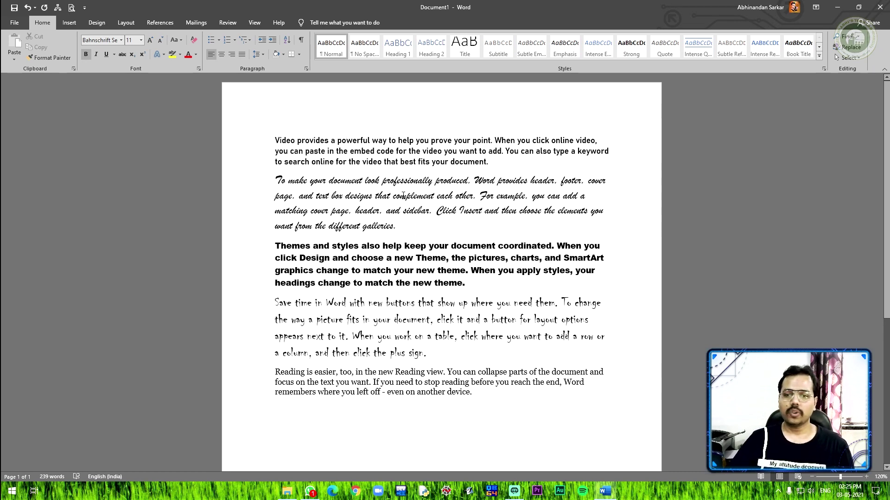
left_click_drag(275, 242, 477, 290)
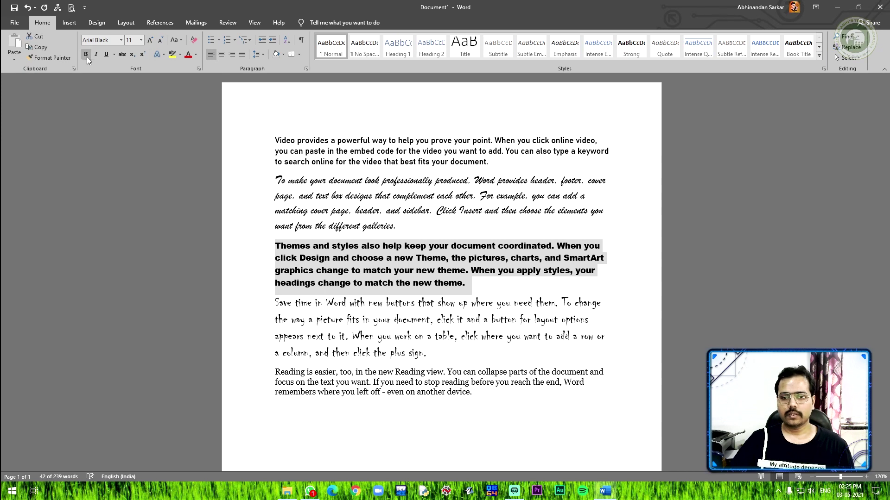
left_click(432, 182)
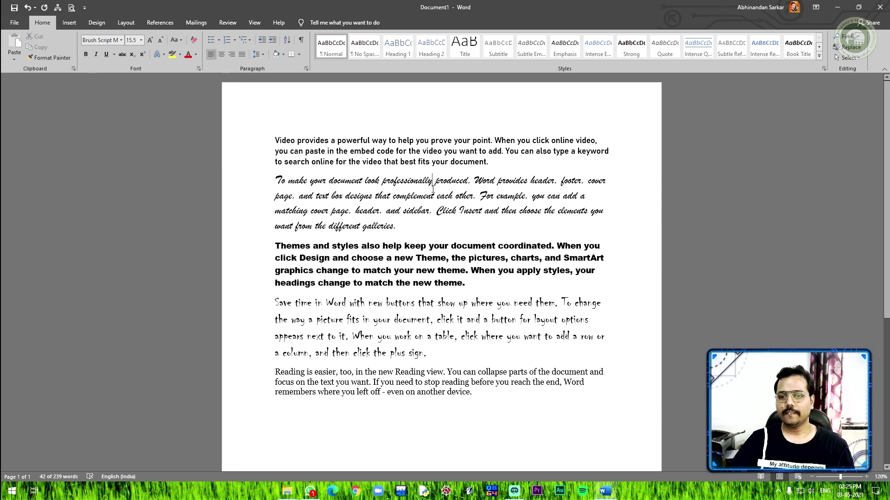
Try bold formatting on the second paragraph, starting "To make your document", toggling it on and off.
left_click_drag(404, 228, 245, 174)
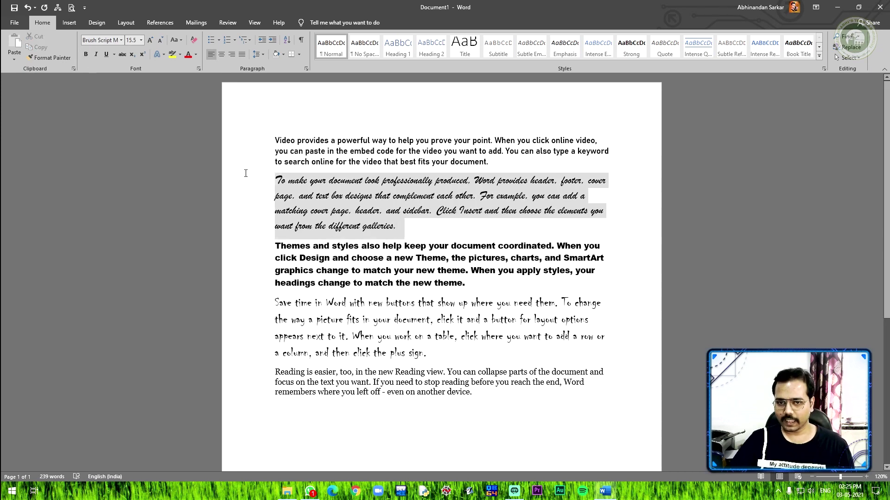
left_click(87, 55)
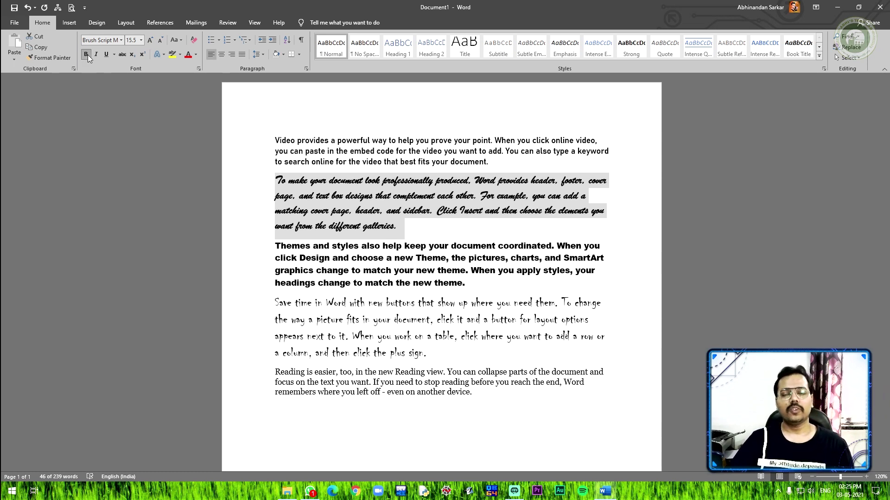
left_click(86, 55)
left_click(86, 55)
left_click(86, 54)
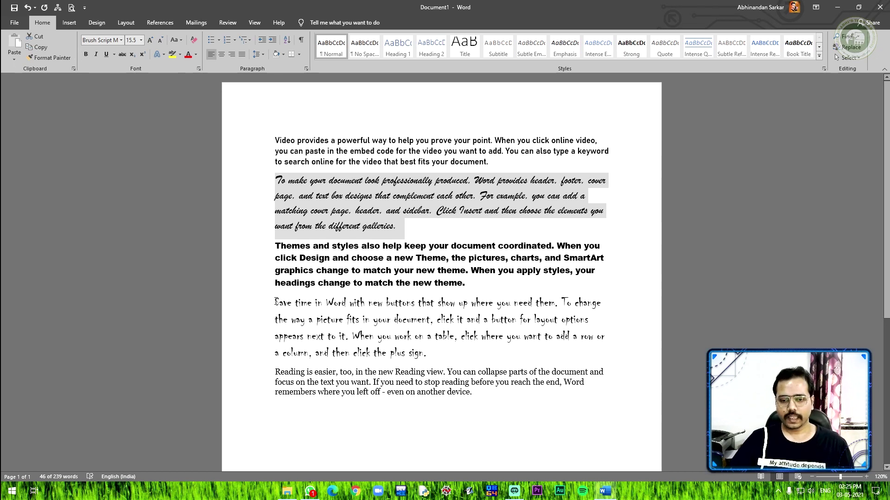
Make the last paragraph, starting "Reading is easier", bold and the first paragraph, starting "Video provides", italic.
left_click_drag(271, 372, 500, 413)
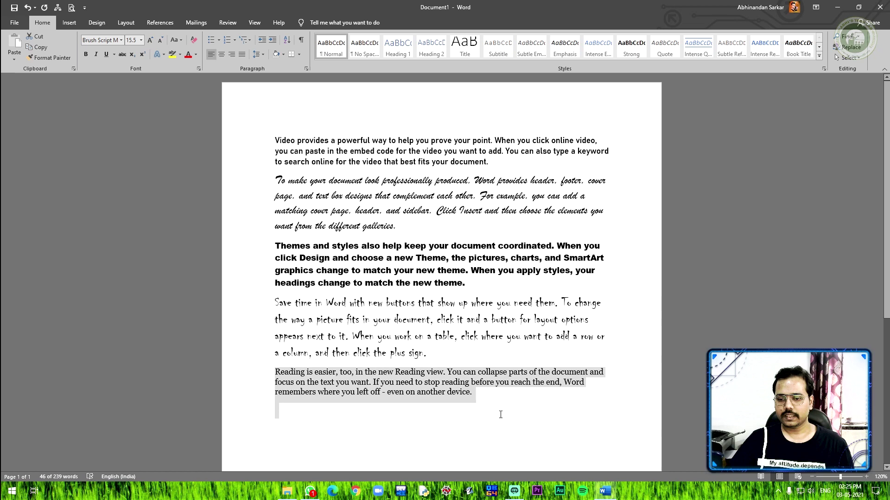
left_click(86, 57)
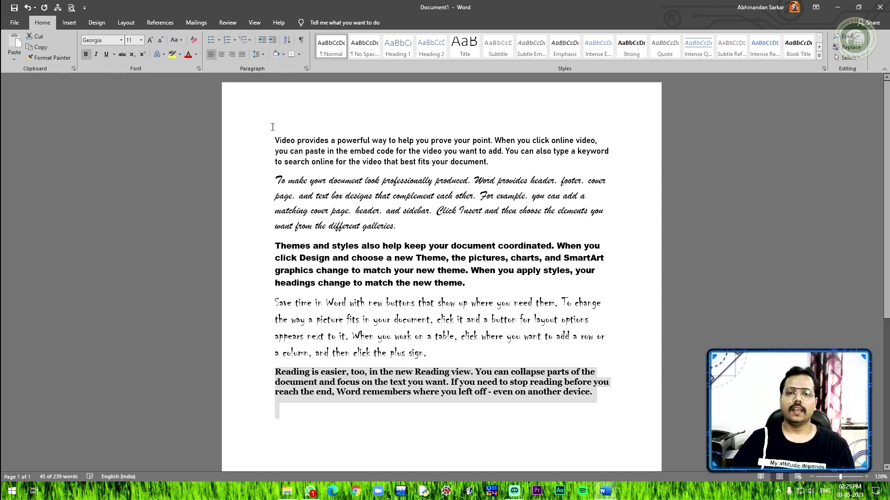
left_click_drag(274, 140, 492, 167)
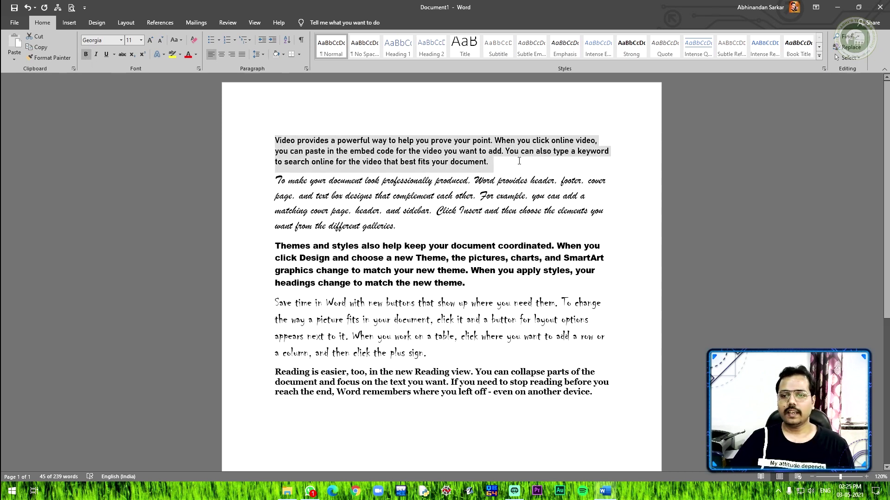
left_click(96, 59)
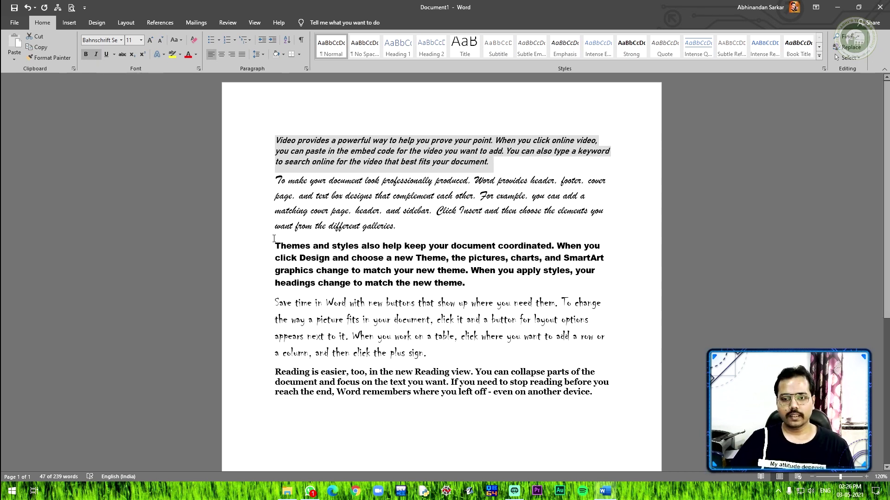
Underline the sentence "Themes and styles also help keep your document coordinated." in the third paragraph.
left_click_drag(275, 246, 554, 246)
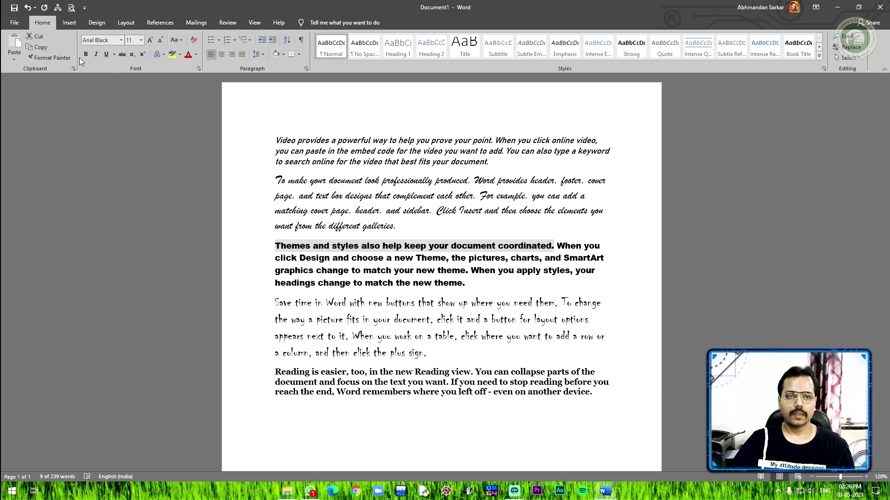
left_click(106, 55)
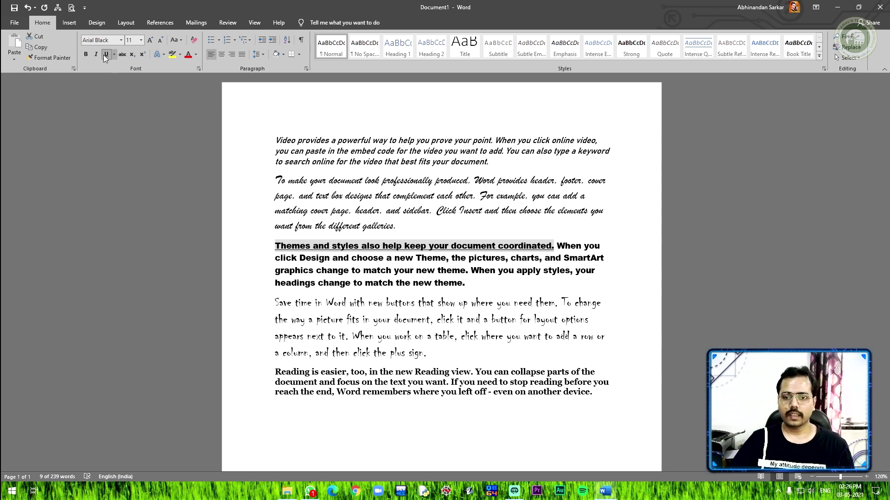
left_click(261, 243)
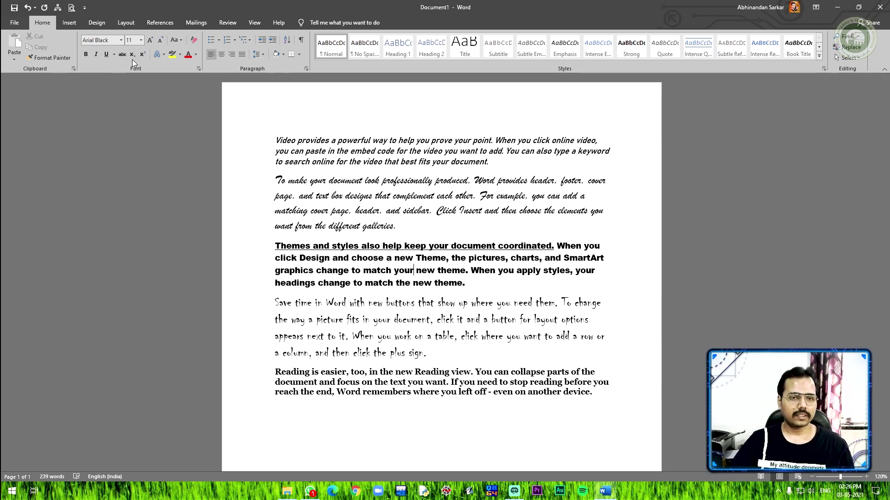
Change the underline of the third paragraph's first sentence to Thick underline and deselect it.
left_click(115, 54)
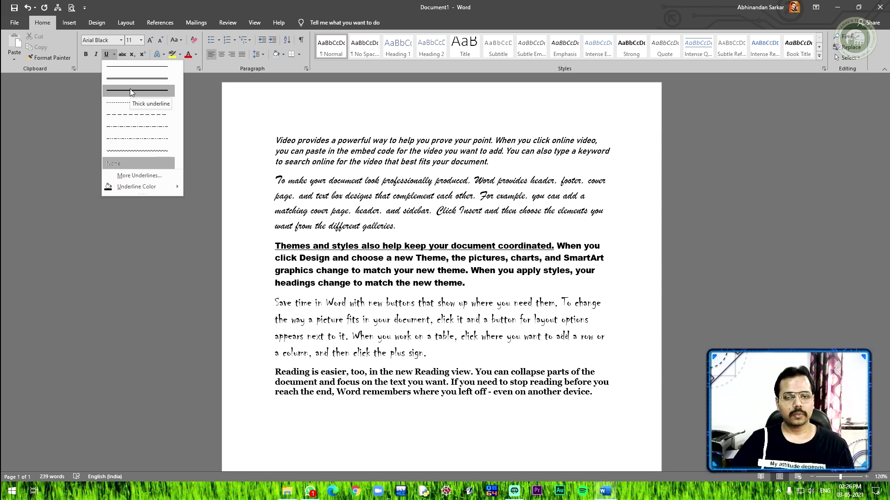
left_click(283, 245)
left_click_drag(276, 246, 554, 246)
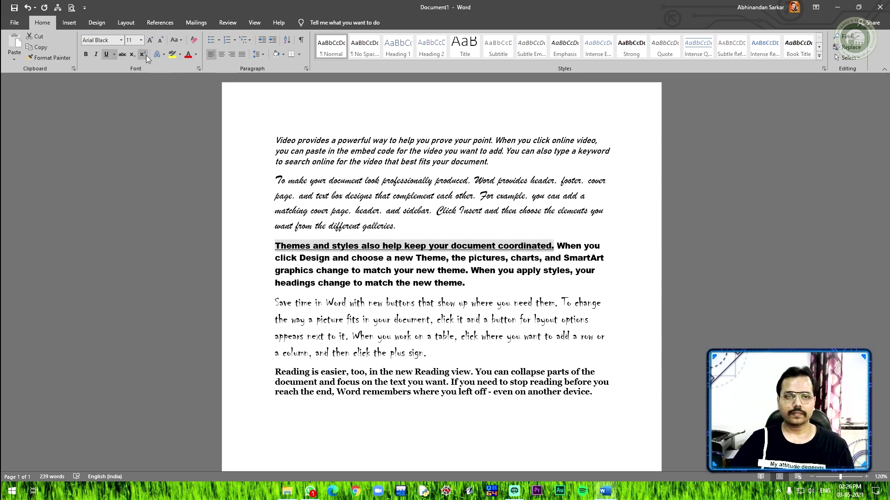
left_click(114, 54)
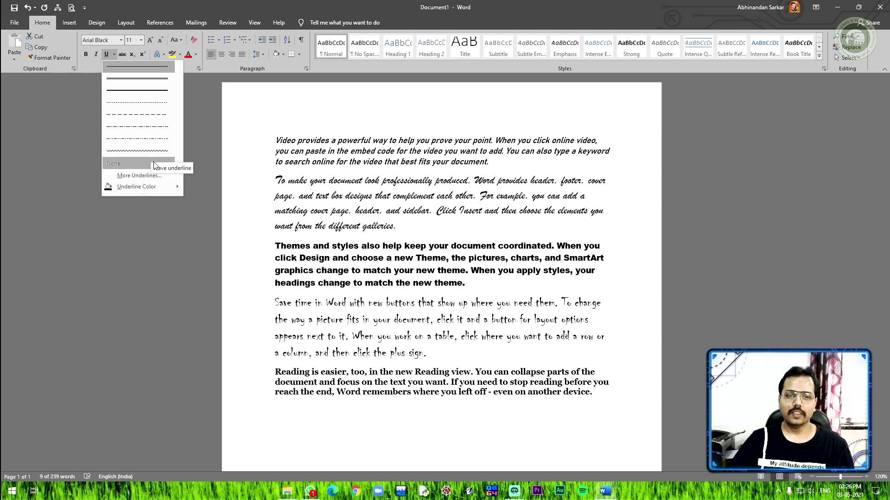
mouse_move(162, 189)
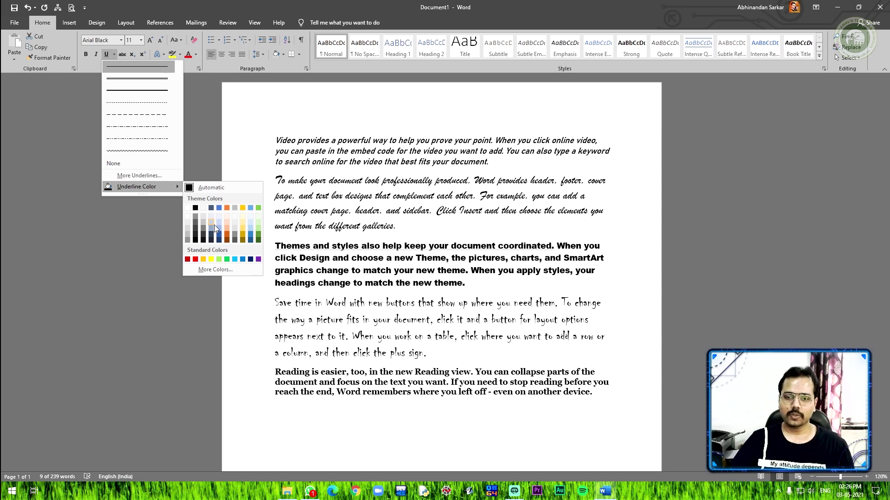
left_click(117, 90)
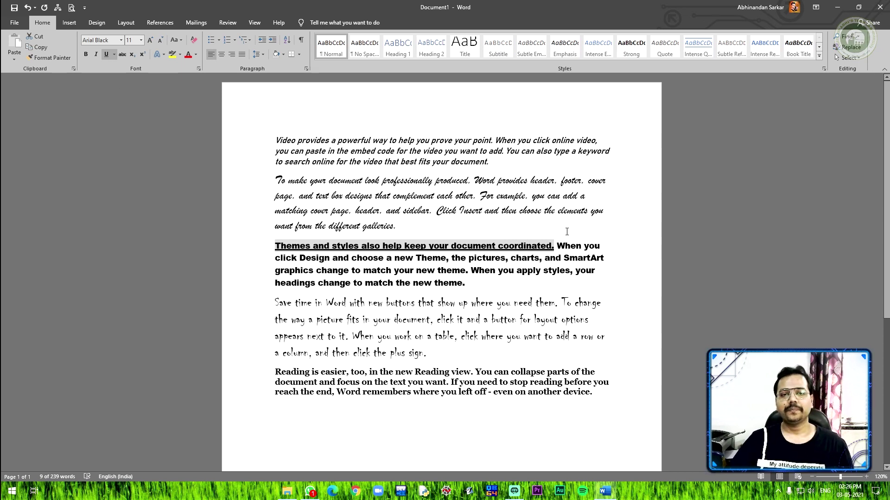
left_click(566, 231)
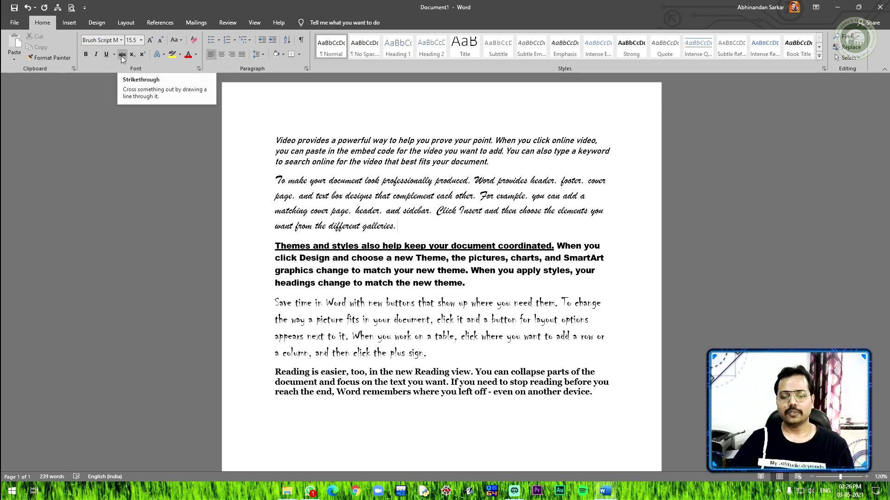
Apply strikethrough to the first sentence, "Video provides a powerful way to help you prove your point.", and deselect it.
left_click(275, 140)
left_click_drag(310, 136, 494, 145)
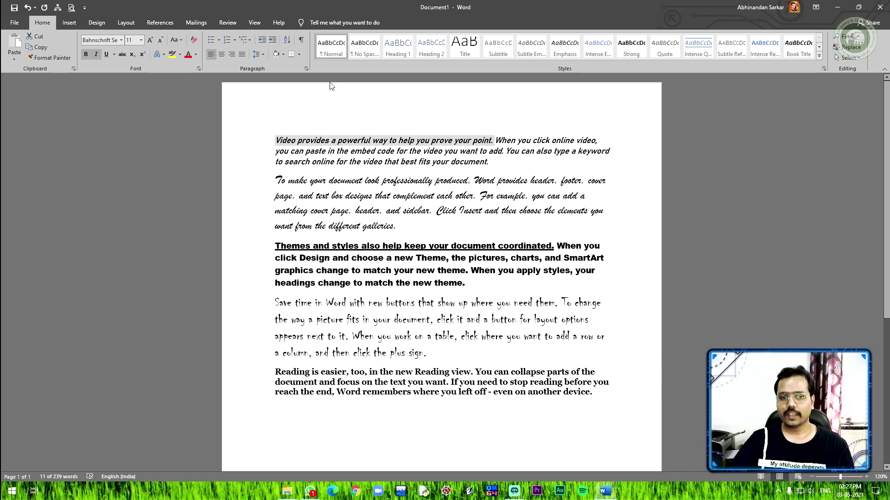
left_click(122, 55)
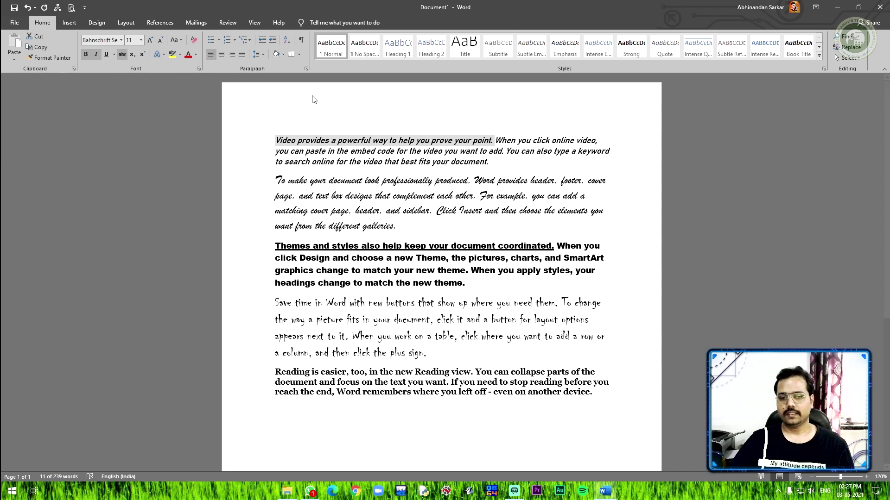
left_click(479, 139)
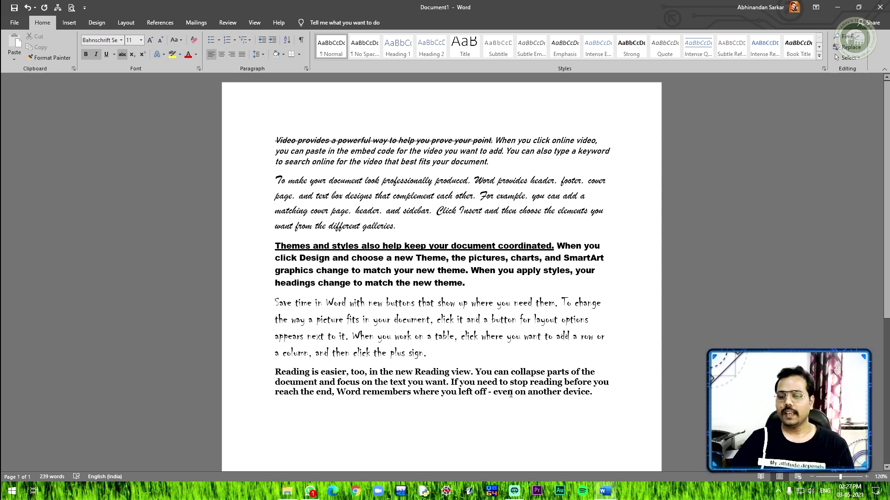
Add the text H2O on a new line below the last paragraph, leaving a blank line between.
left_click(612, 394)
key("Return")
scroll(549, 375, "down", 2)
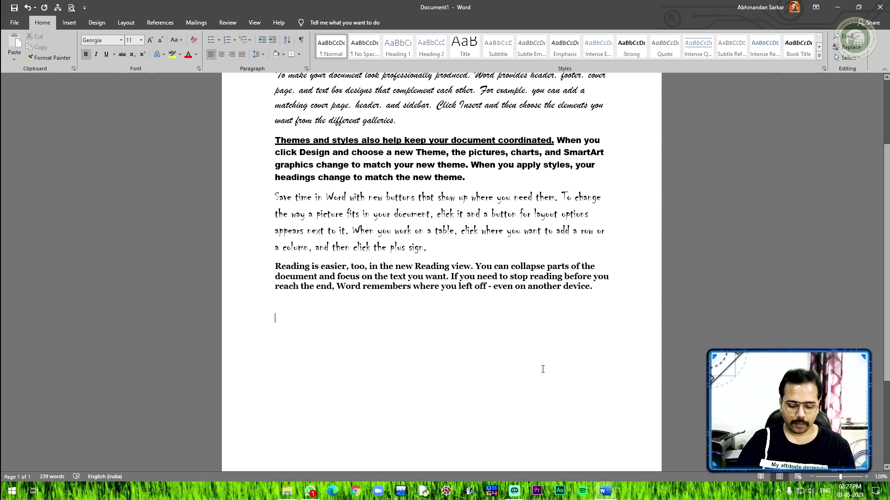
type("H")
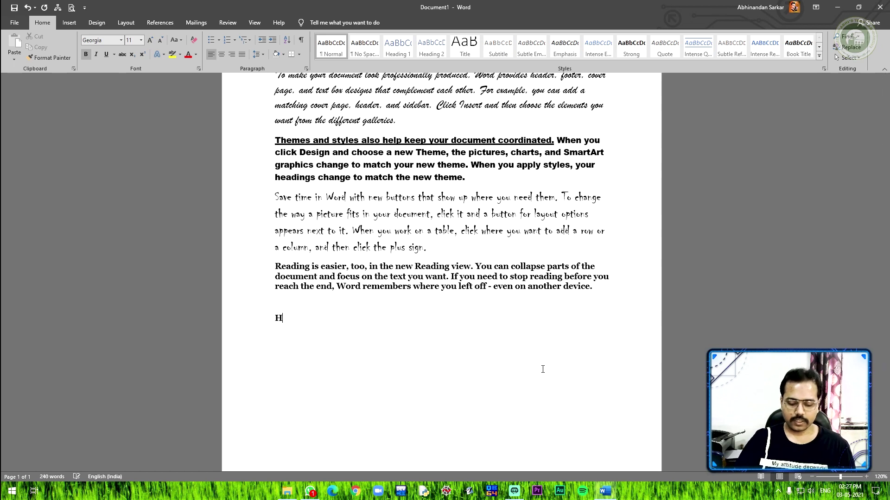
type("2O")
key("Left")
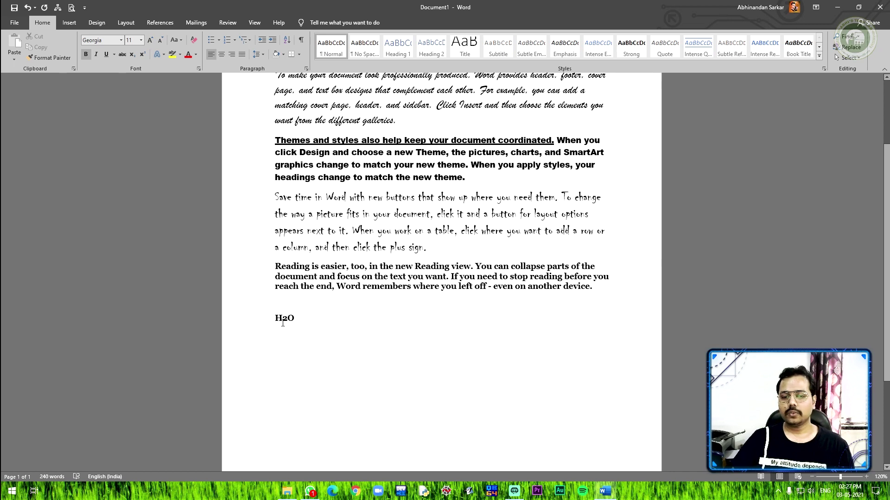
Set the font of the H2O line to Bahnschrift SemiBold.
left_click_drag(302, 319, 261, 320)
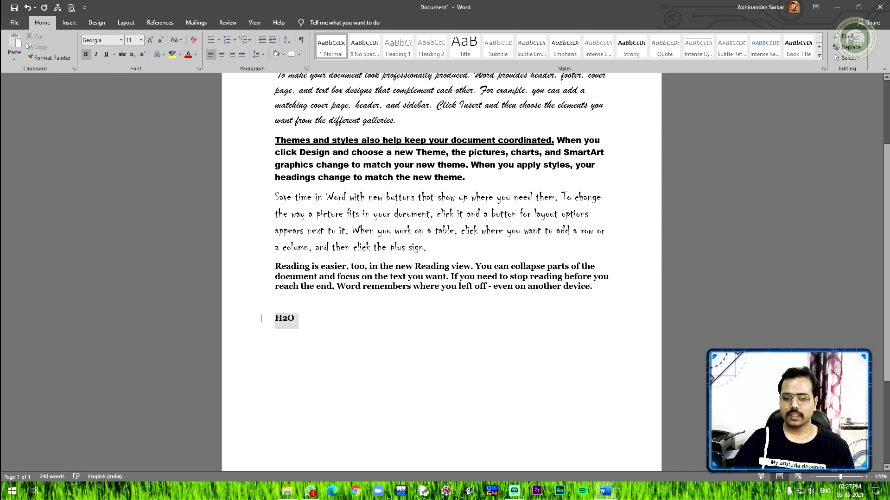
left_click(120, 40)
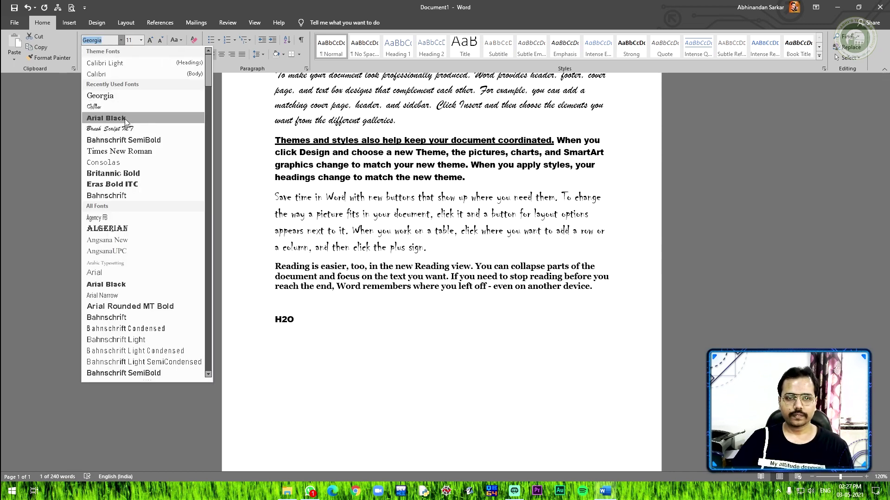
left_click(128, 140)
left_click(342, 331)
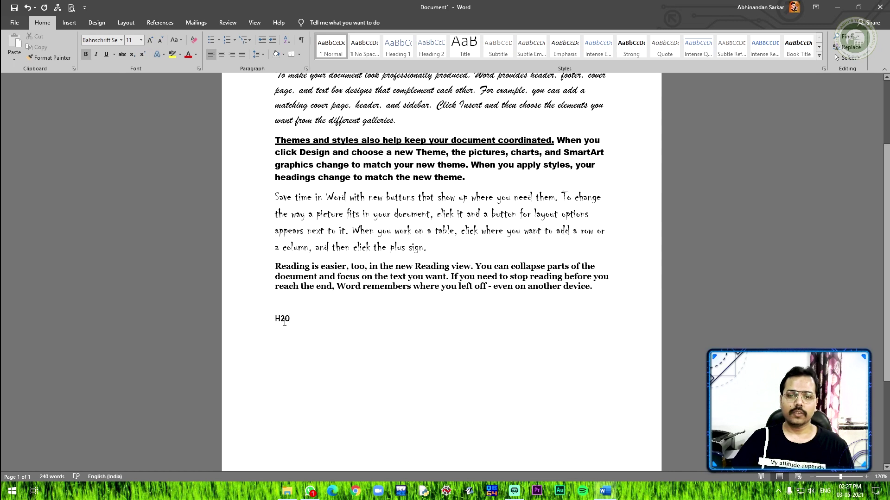
Make the 2 in H2O a subscript and enlarge the whole formula to 18 pt.
left_click_drag(280, 322, 282, 323)
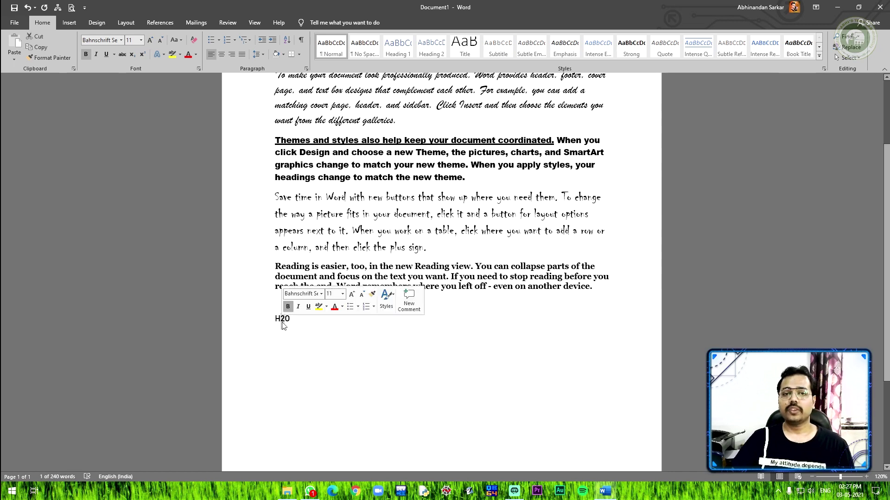
left_click(132, 55)
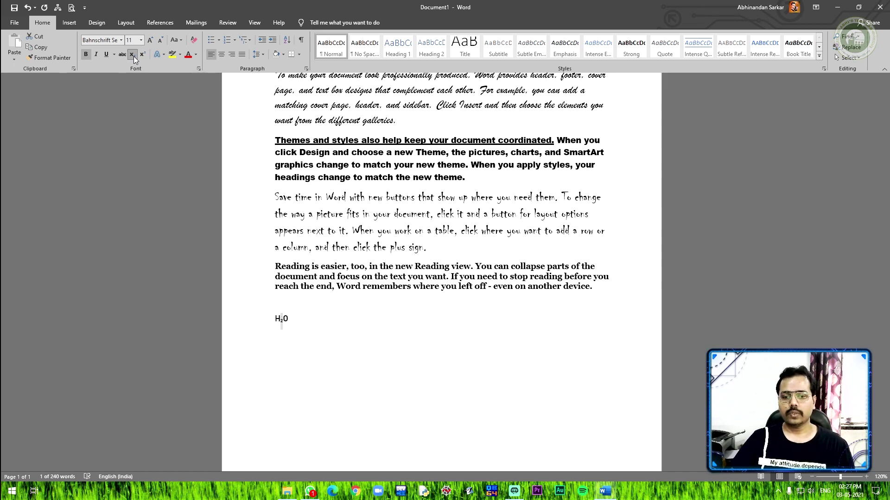
left_click_drag(308, 316, 262, 312)
left_click(150, 40)
left_click(150, 40)
left_click(150, 41)
left_click(149, 41)
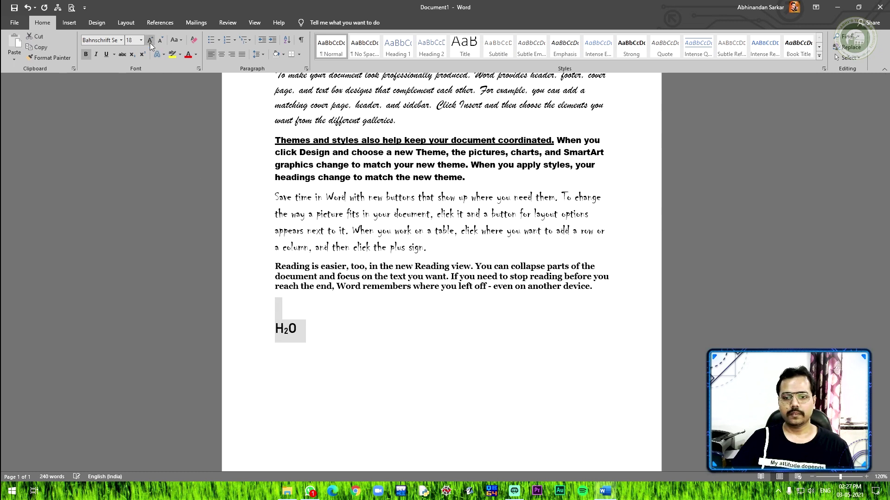
left_click(351, 304)
Add the expression (a+b)2 after the water formula on the same line, separated by some space.
left_click(311, 331)
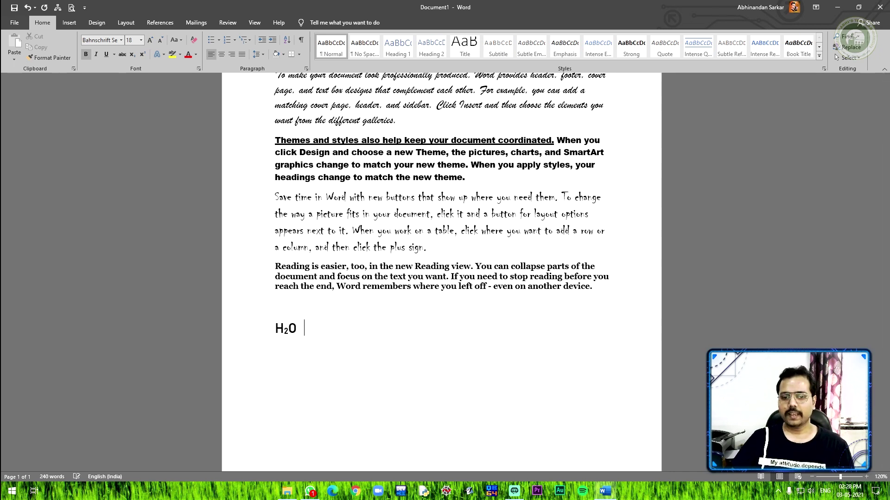
type("()")
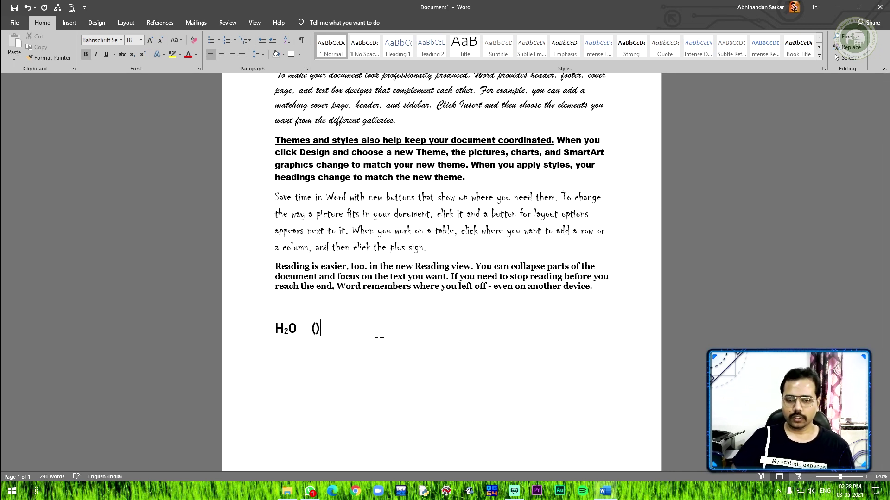
type("a+b")
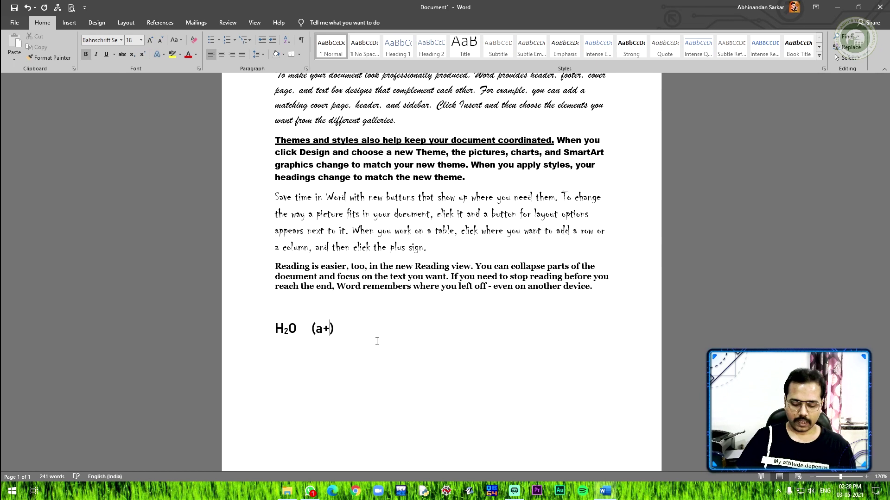
key("Right")
type("2")
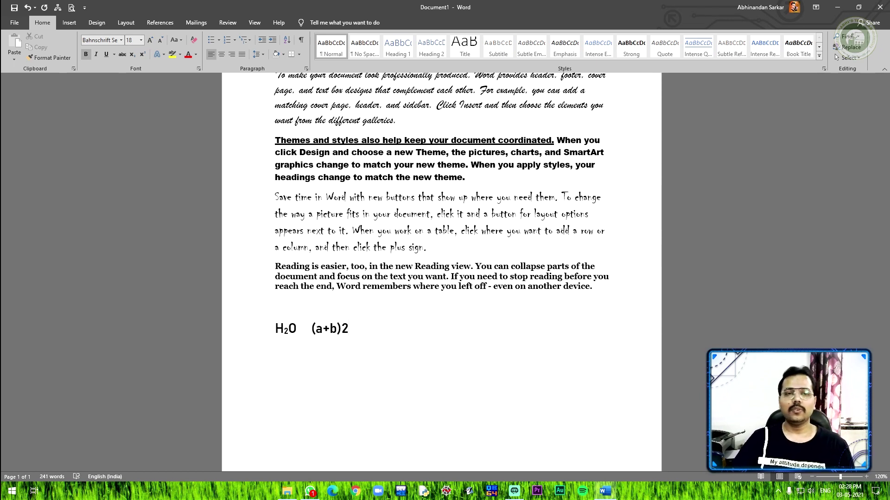
Make the 2 after (a+b) a superscript and deselect it.
left_click_drag(351, 329, 343, 330)
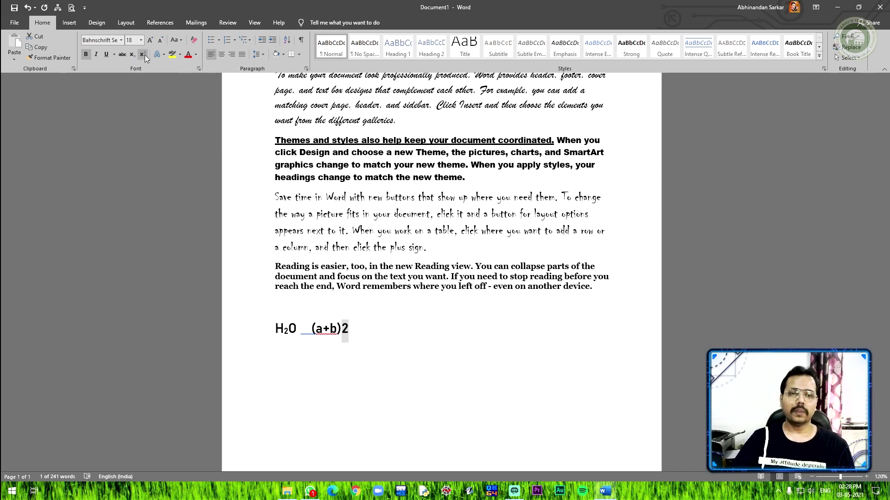
left_click(143, 54)
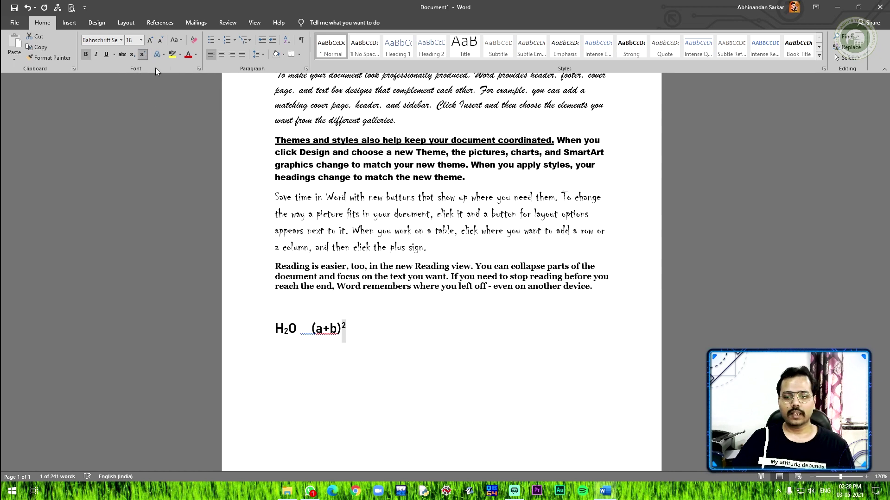
left_click(381, 325)
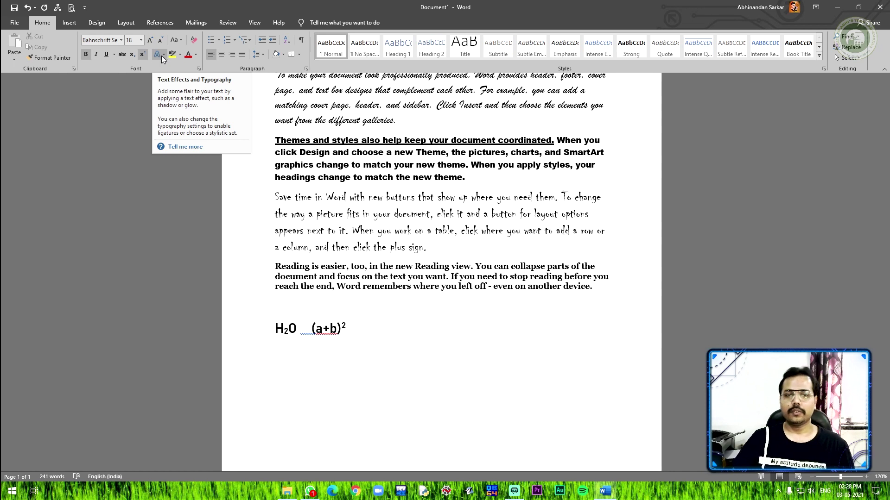
Apply the blue glow text effect from the second row of Glow Variations to the paragraph starting "Reading is easier".
scroll(302, 184, "up", 3)
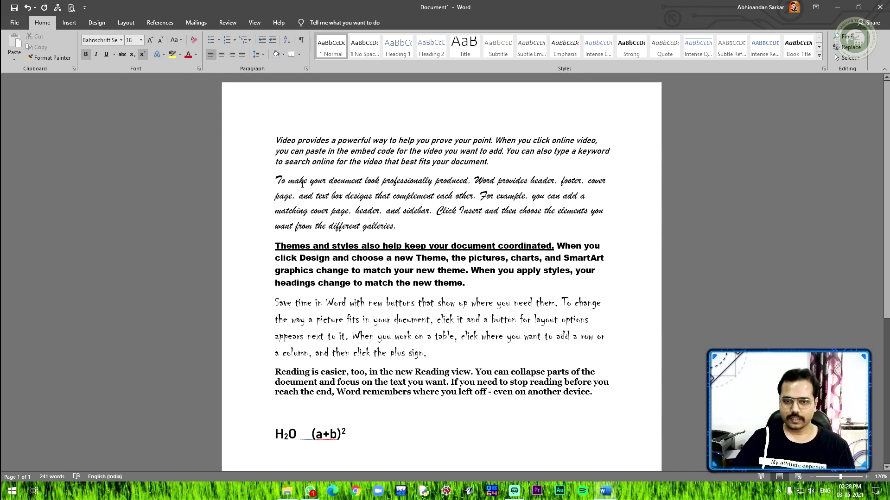
scroll(316, 213, "down", 3)
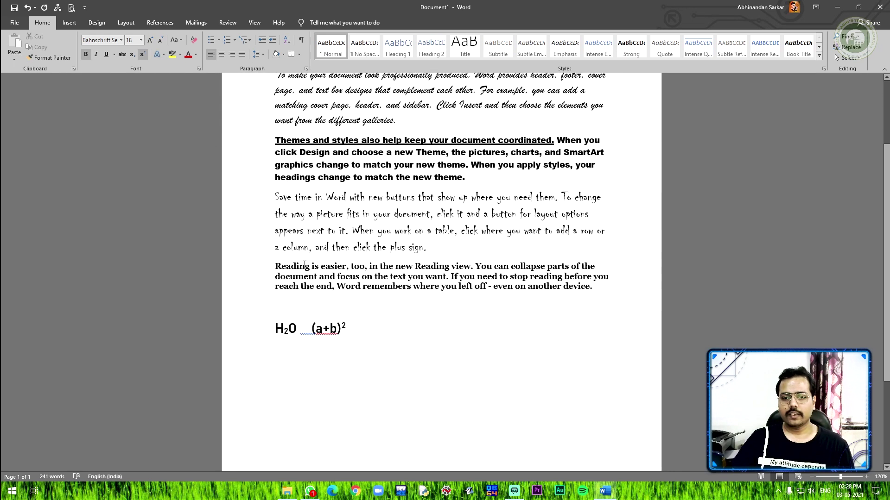
left_click_drag(274, 266, 602, 290)
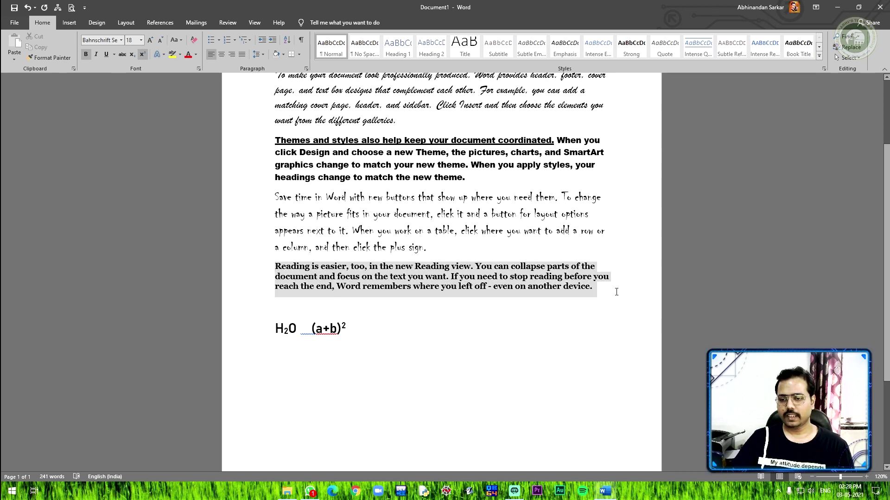
left_click(157, 55)
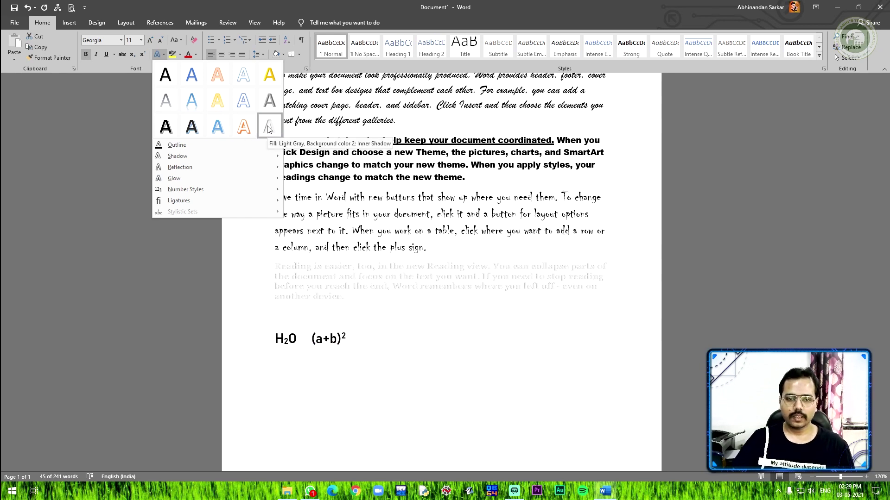
mouse_move(221, 181)
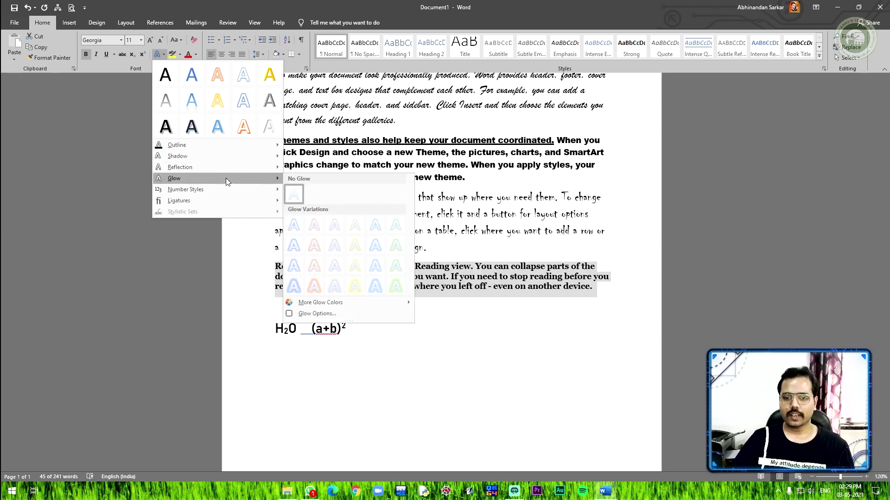
left_click(294, 244)
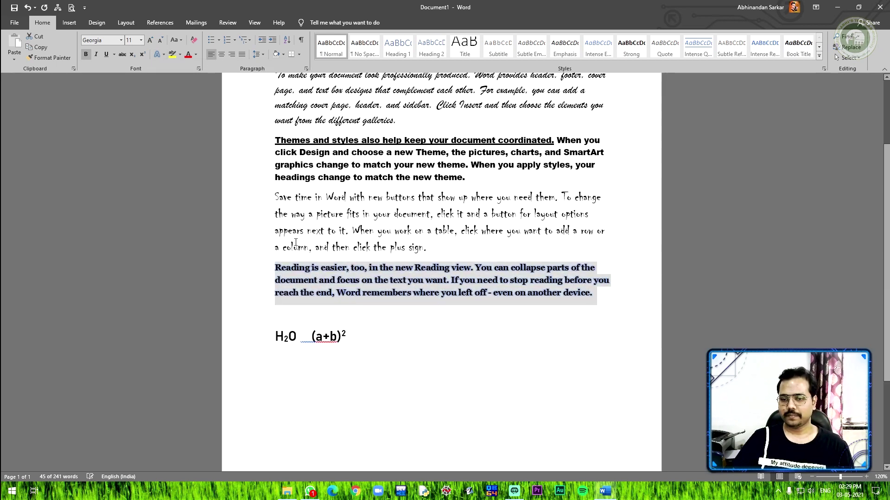
Apply the second reflection in the first row of Reflection Variations to the paragraph starting "Reading is easier".
left_click(164, 55)
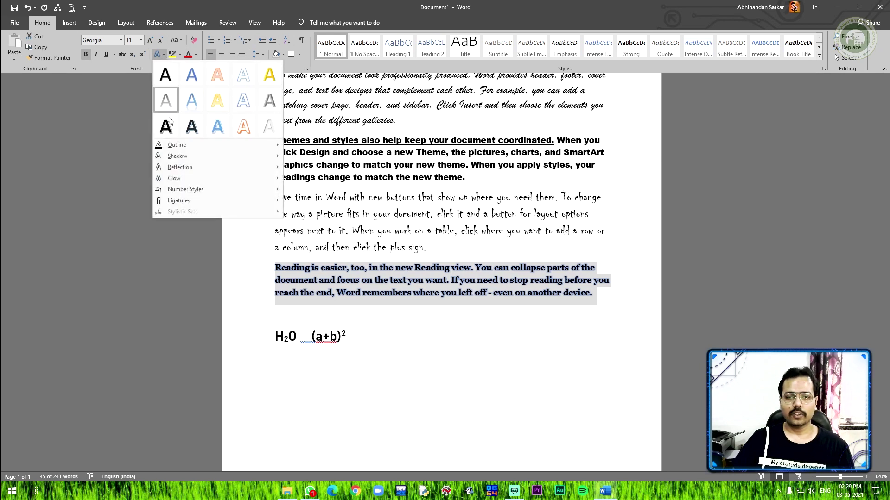
mouse_move(187, 167)
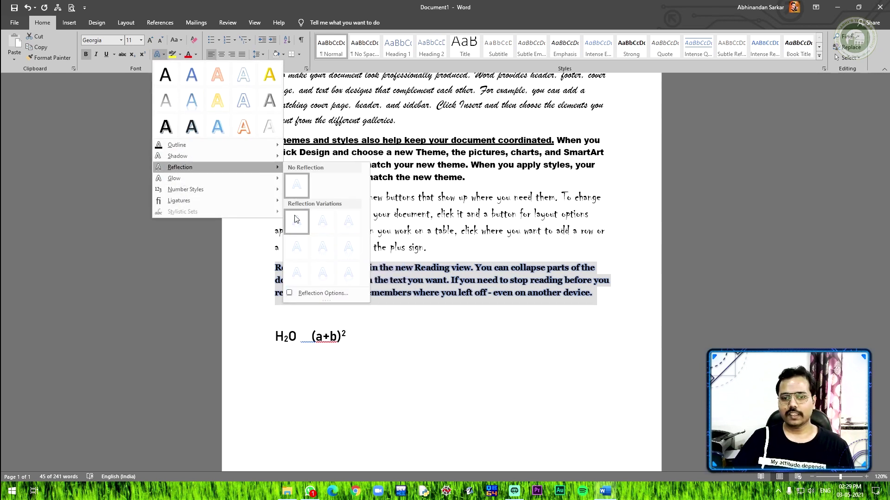
left_click(322, 223)
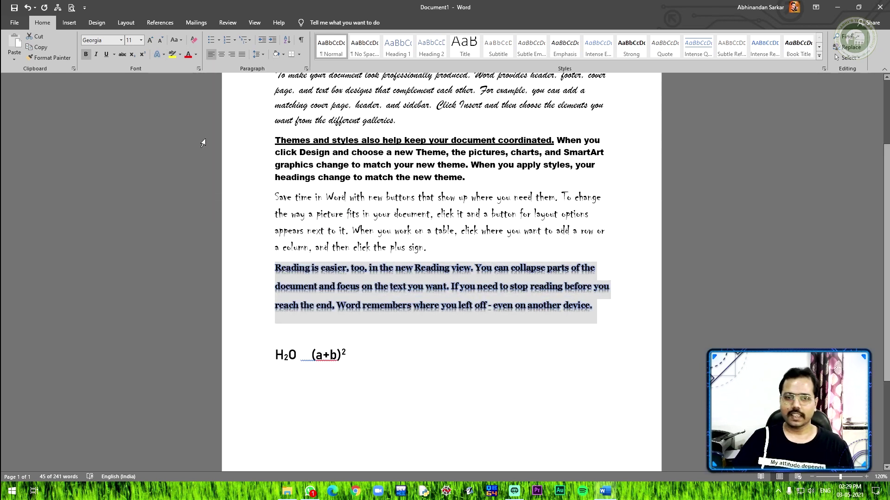
Apply the second shadow in the first row of Perspective shadows to the paragraph starting "Reading is easier".
left_click(159, 55)
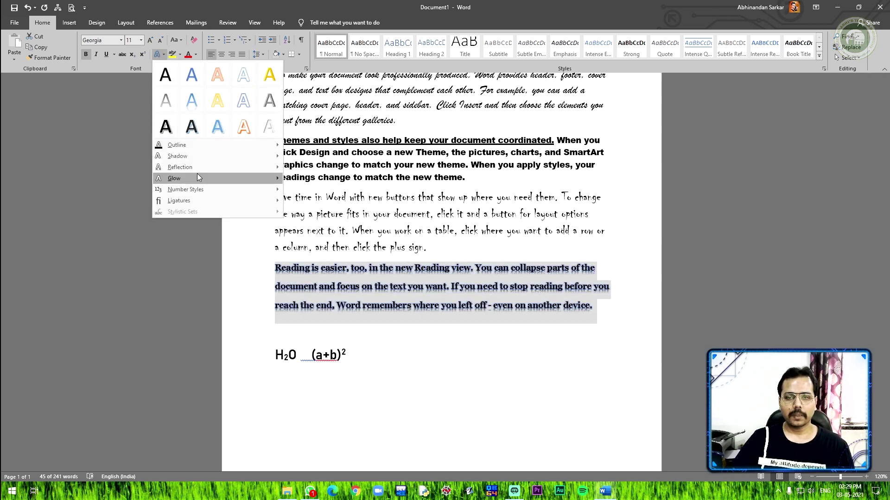
mouse_move(197, 159)
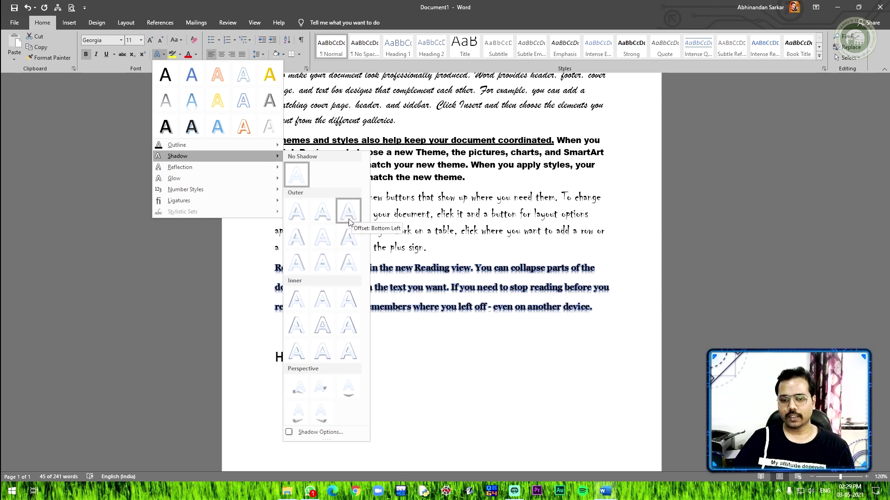
left_click(328, 391)
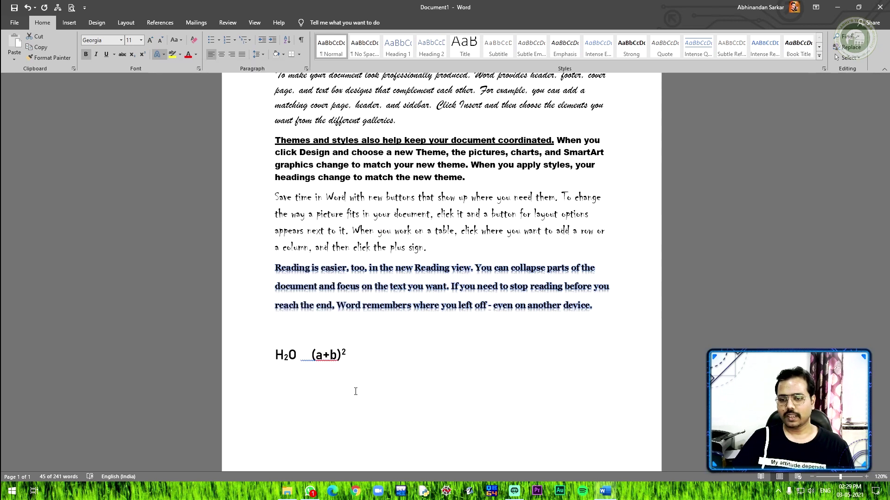
Review the outline, shadow, glow and number style options, apply Standard and Contextual ligatures to the selected paragraph, and deselect it.
left_click(163, 54)
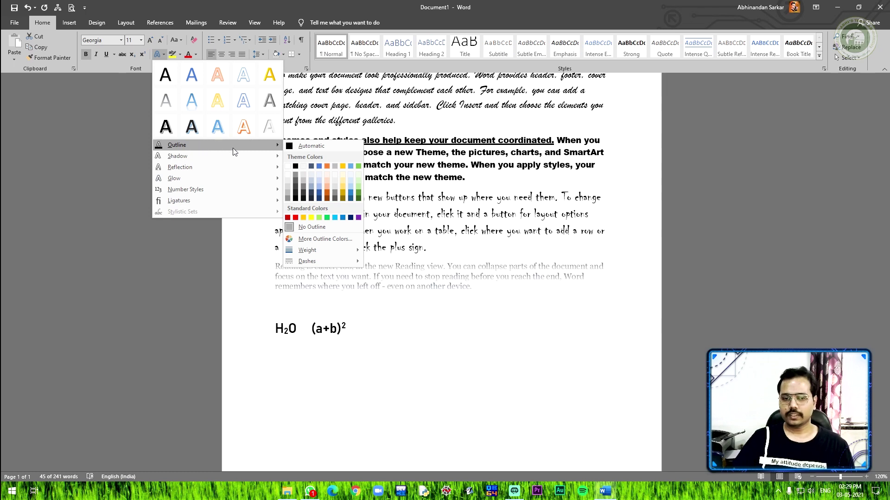
mouse_move(233, 157)
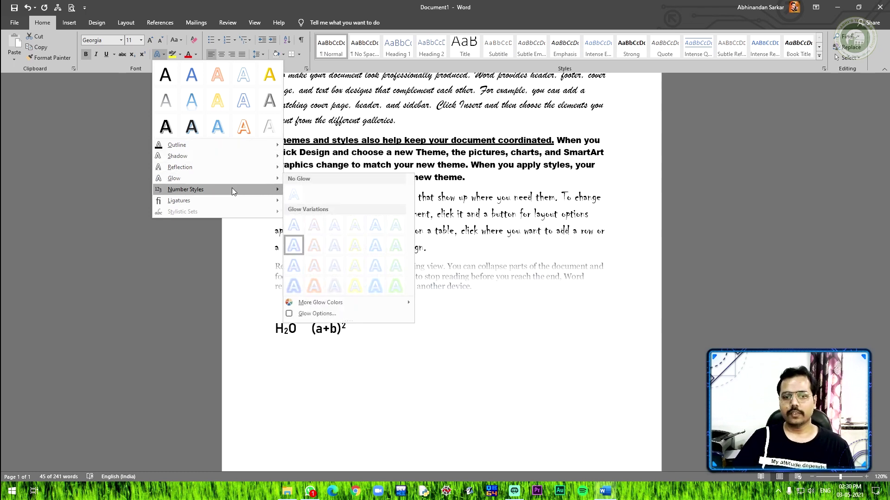
mouse_move(232, 188)
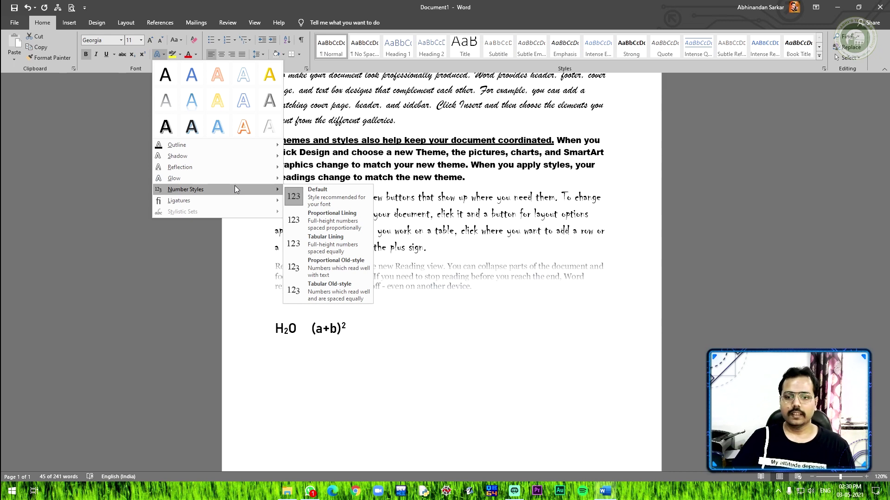
mouse_move(202, 204)
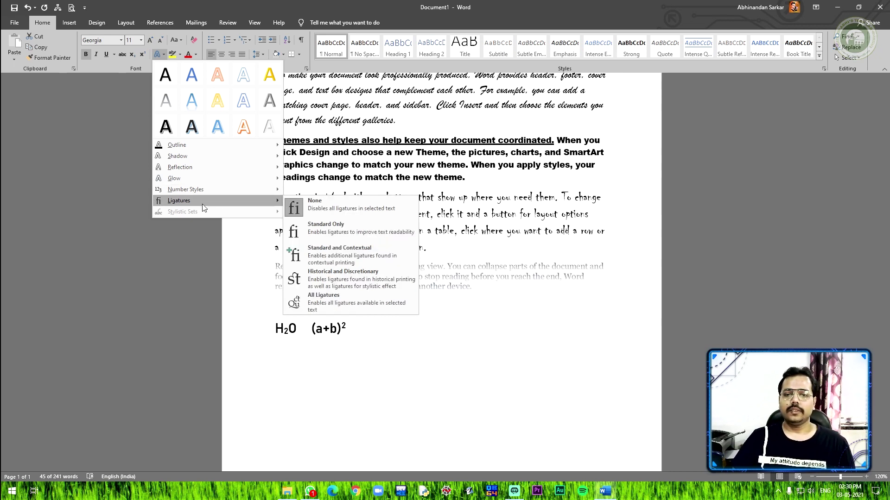
left_click(339, 255)
left_click(481, 372)
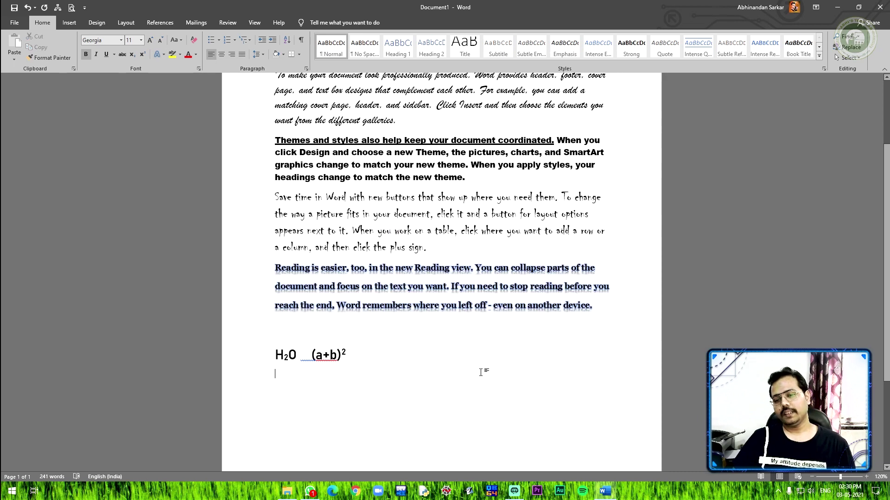
Enlarge the paragraph starting "Reading is easier" to 18 pt and deselect it.
left_click_drag(605, 322, 274, 268)
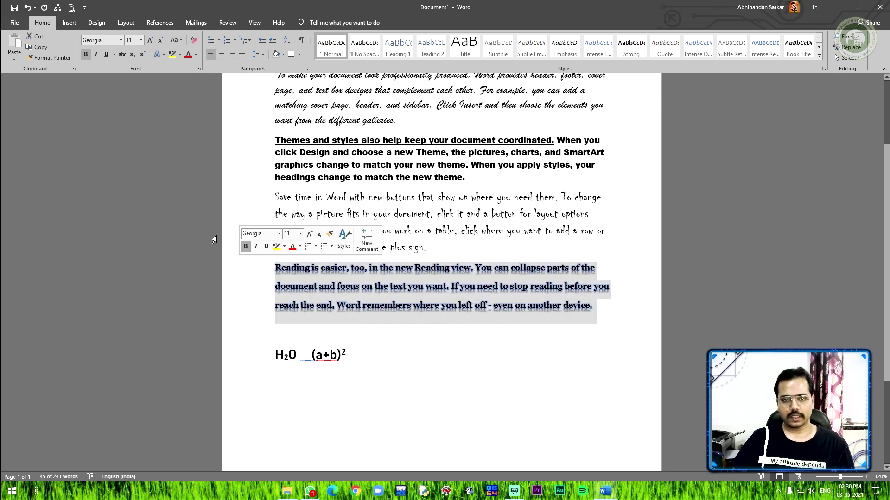
left_click(151, 40)
left_click(151, 41)
left_click(151, 41)
left_click(151, 40)
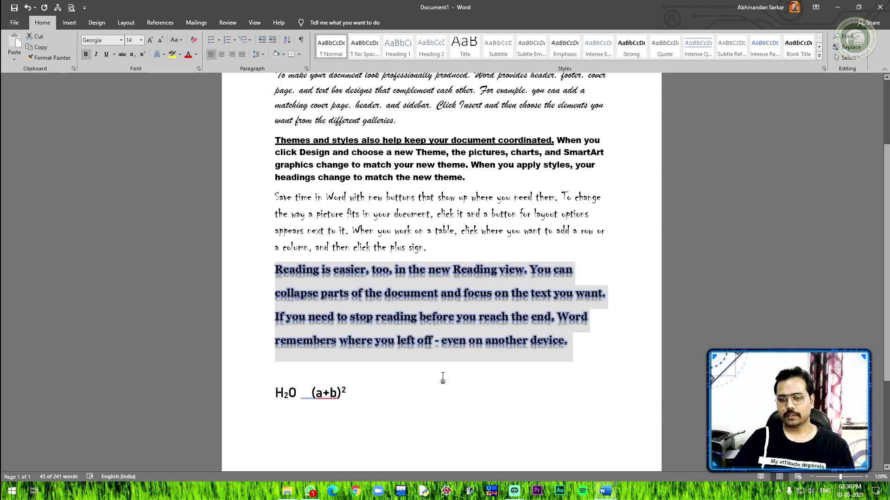
left_click(492, 379)
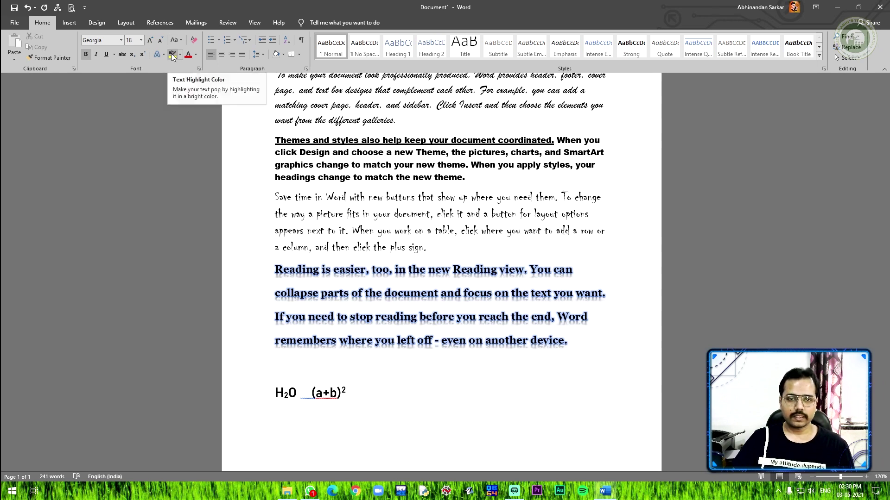
Highlight "Design and choose a new Theme, the pictures" in yellow in the paragraph starting "Themes and styles".
scroll(254, 161, "up", 2)
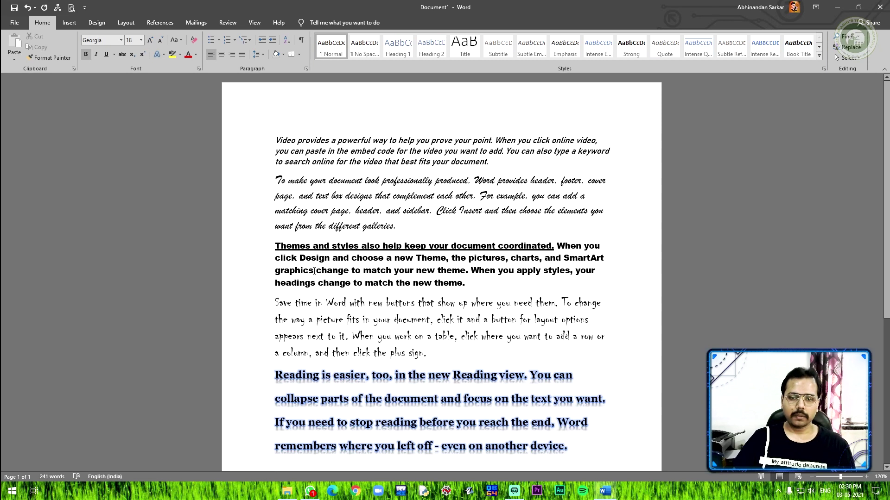
left_click_drag(301, 258, 504, 259)
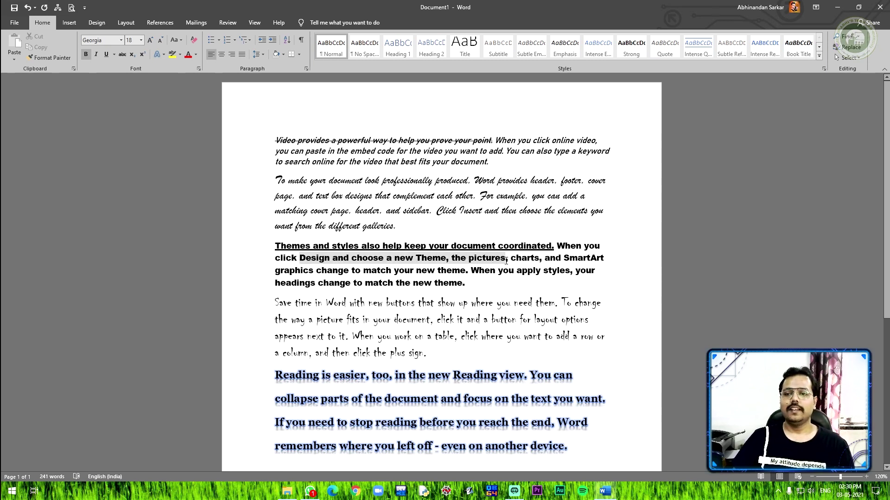
left_click(171, 55)
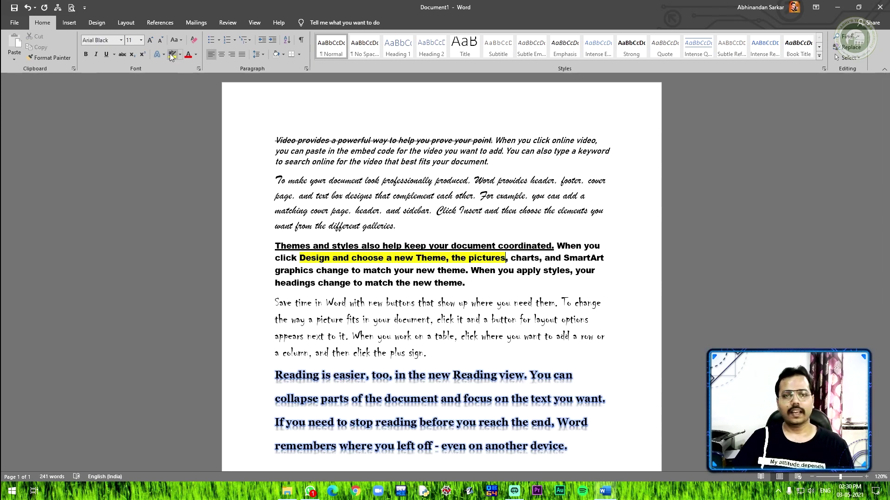
Highlight "Design and choose a new Theme, the pictures" and "look professionally produced. Word provides header" in turquoise.
left_click(179, 55)
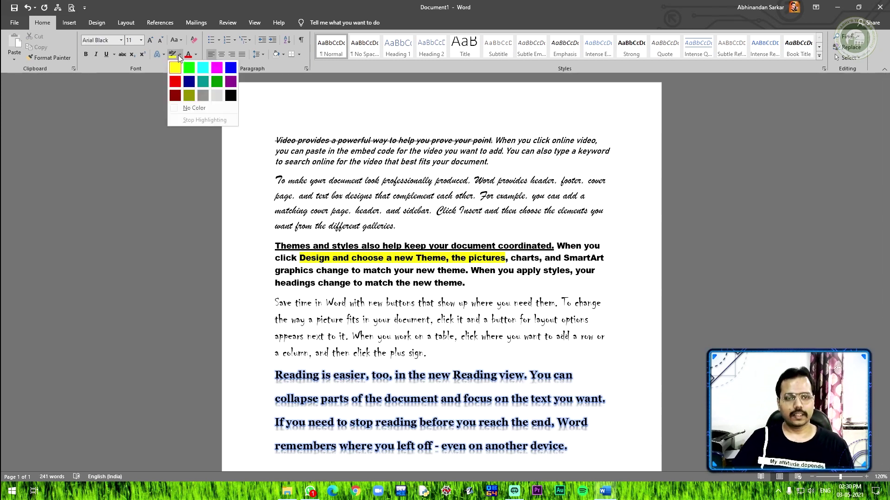
left_click(200, 68)
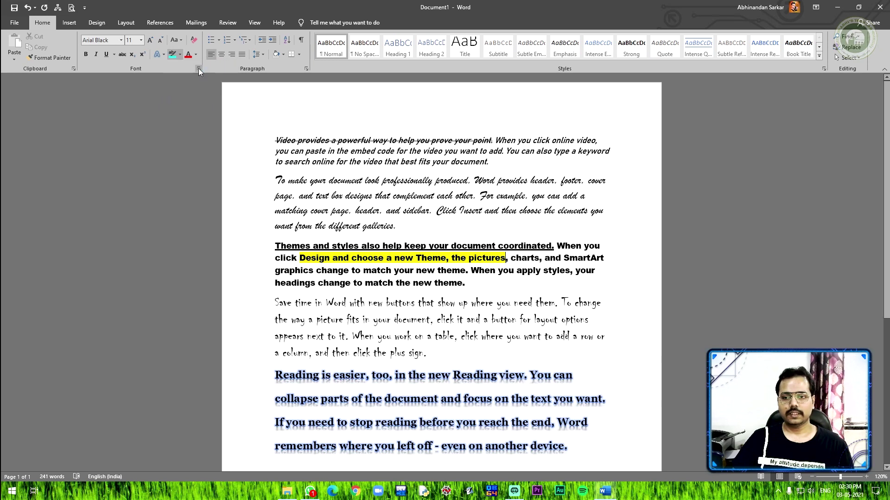
double_click(305, 256)
left_click_drag(306, 256, 506, 259)
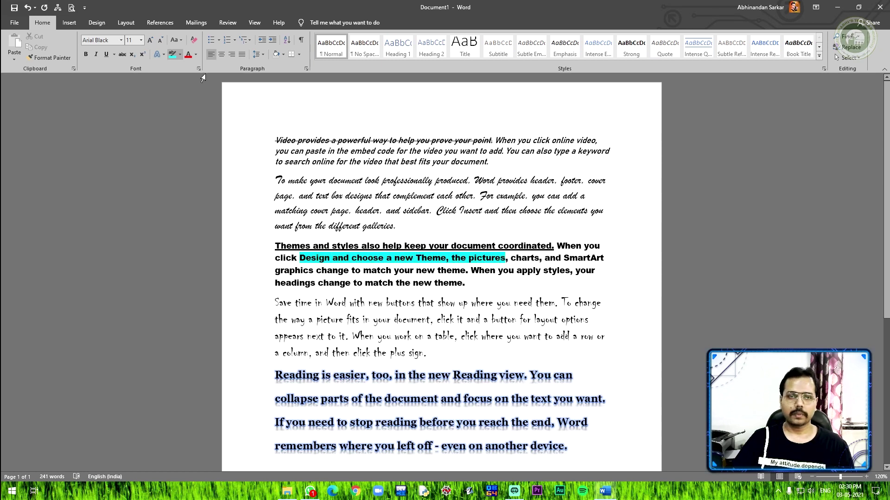
left_click(169, 54)
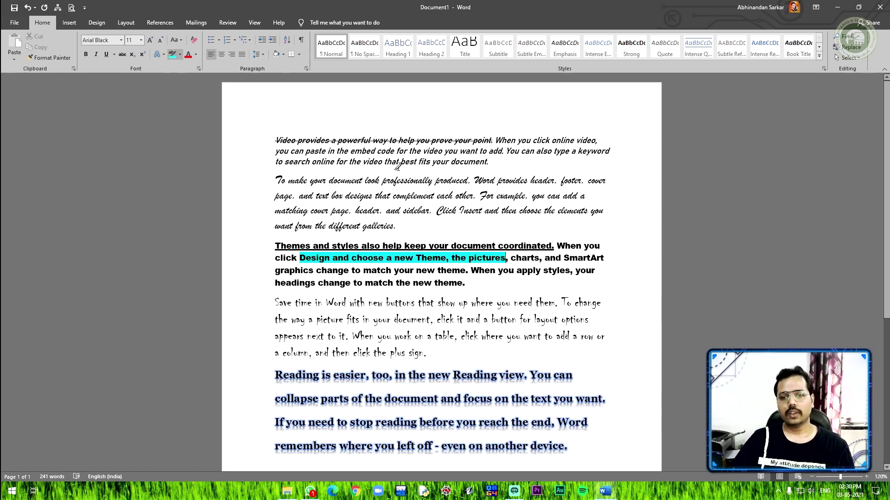
left_click_drag(365, 178, 551, 181)
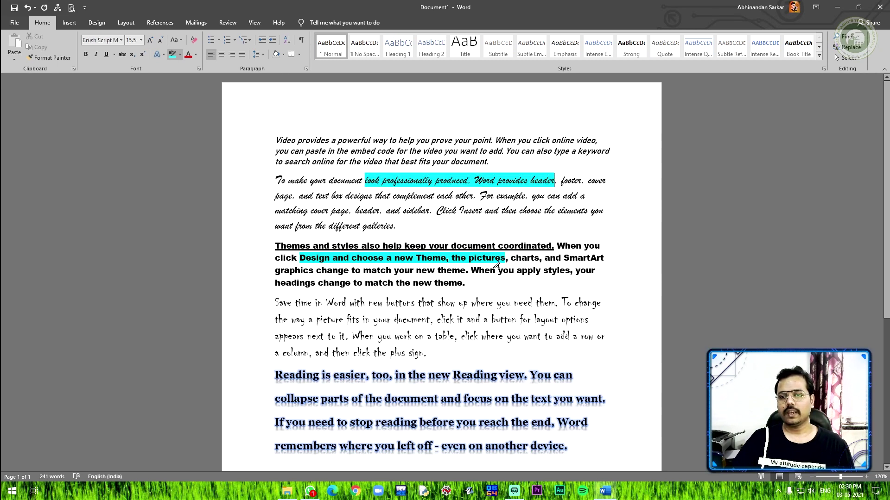
Highlight "to search online for the video that best fits your document." in dark red and stop highlighting.
left_click(180, 55)
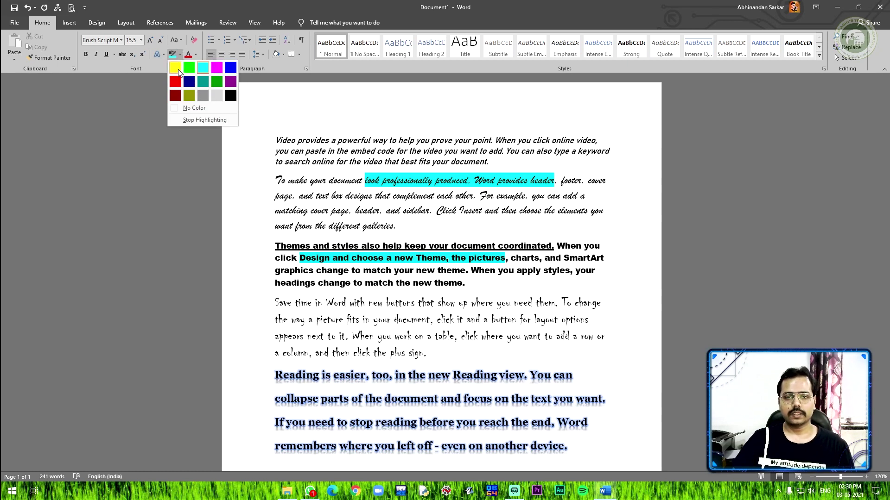
left_click(175, 95)
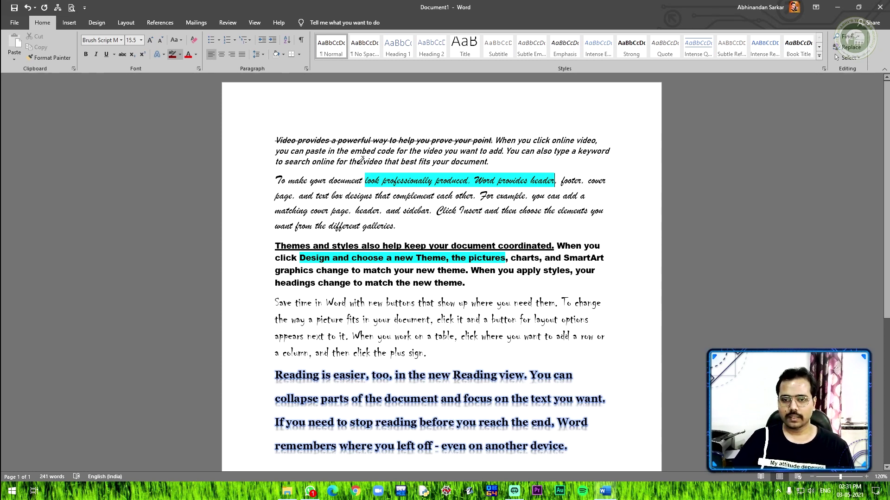
left_click_drag(286, 159, 485, 160)
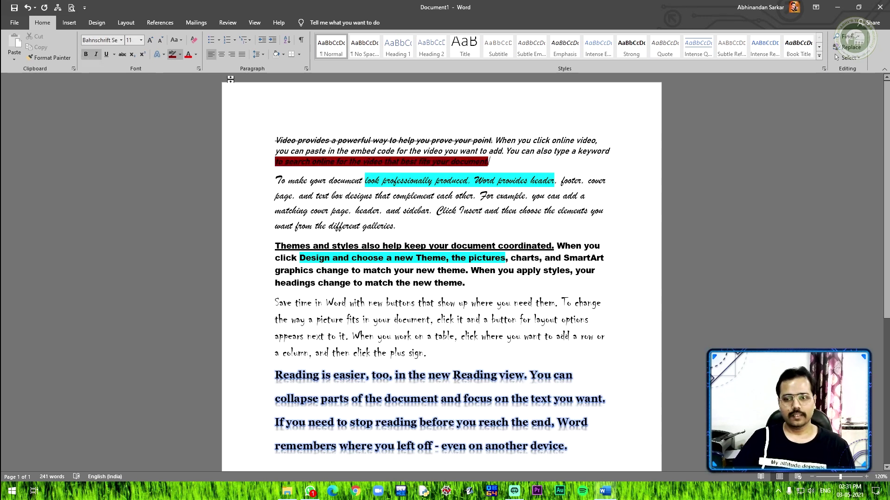
left_click(181, 55)
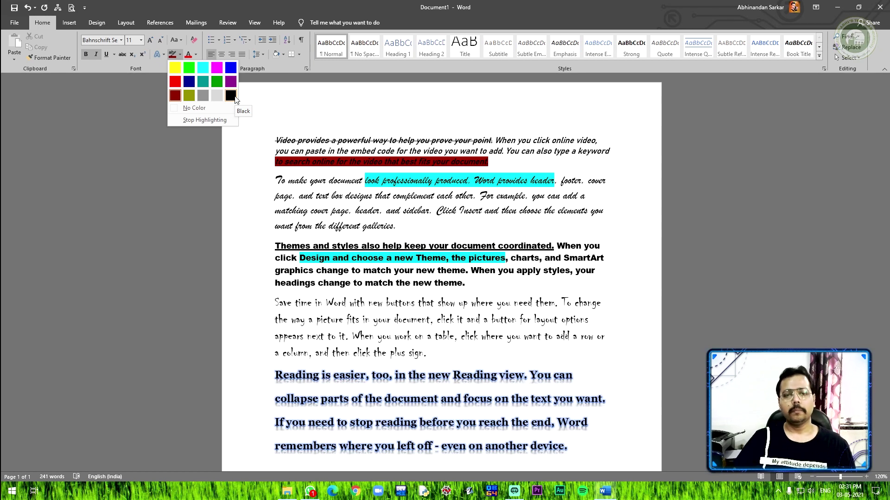
left_click(211, 120)
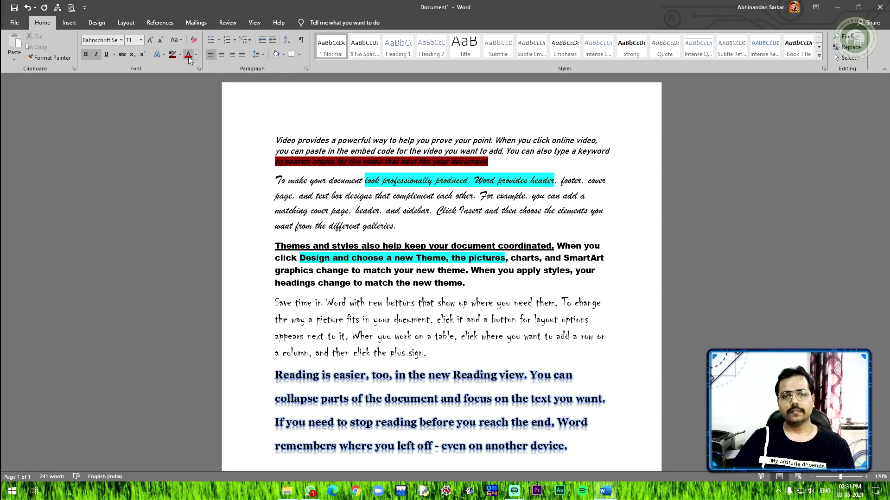
Color the paragraph starting "To make your document" red, and change its font color to the blue theme color, Darker 25%.
scroll(342, 248, "down", 3)
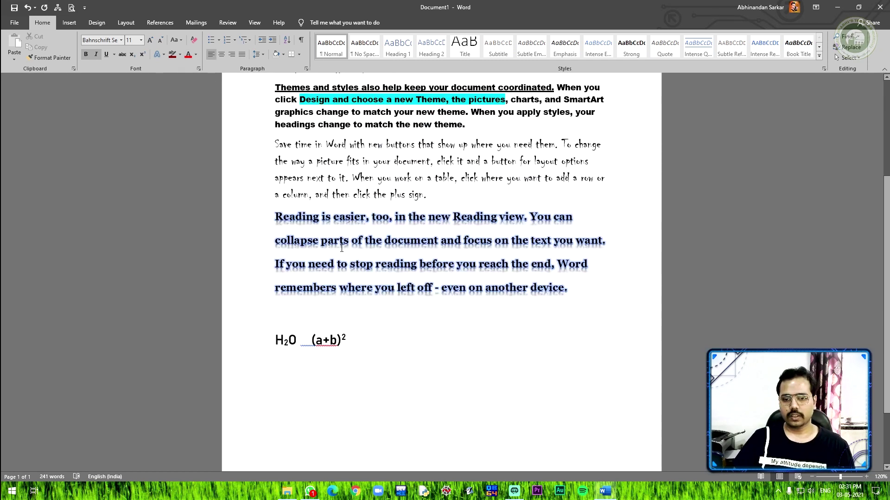
scroll(313, 239, "up", 3)
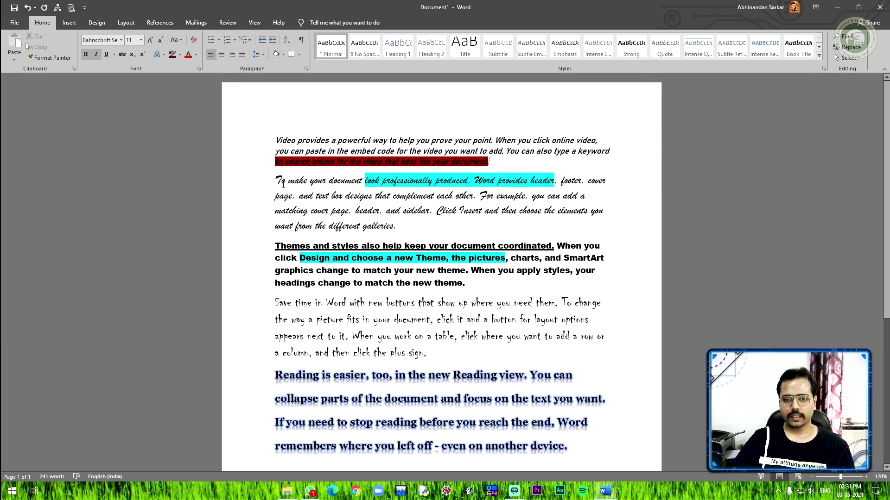
left_click_drag(277, 179, 512, 227)
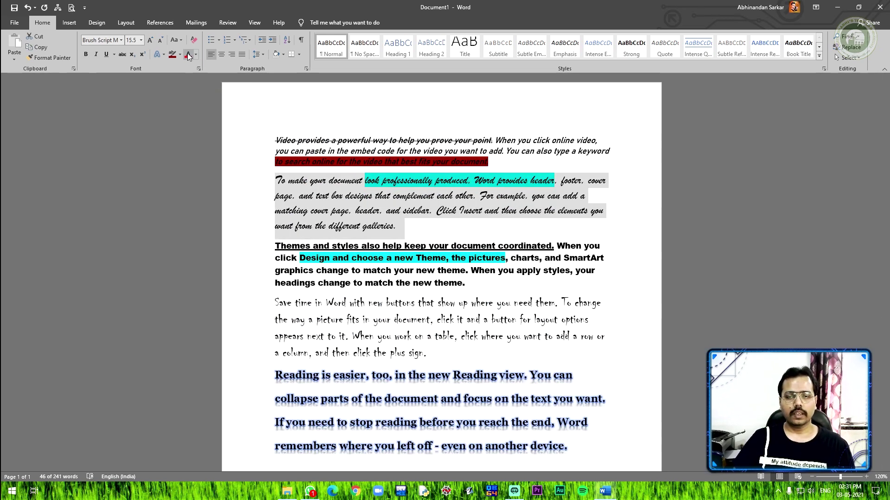
left_click(189, 59)
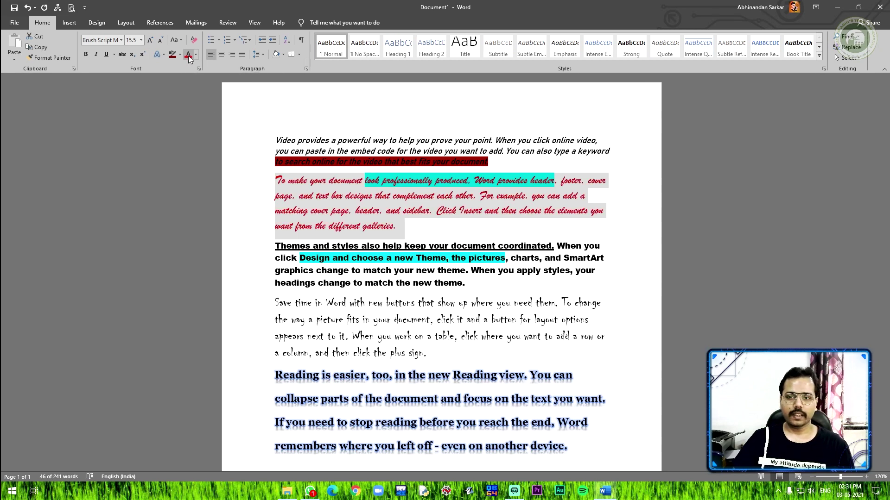
left_click(196, 54)
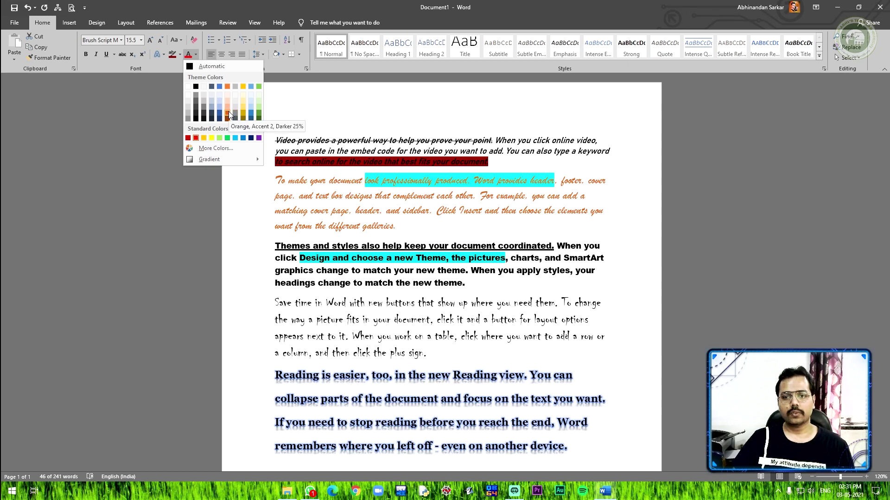
left_click(250, 113)
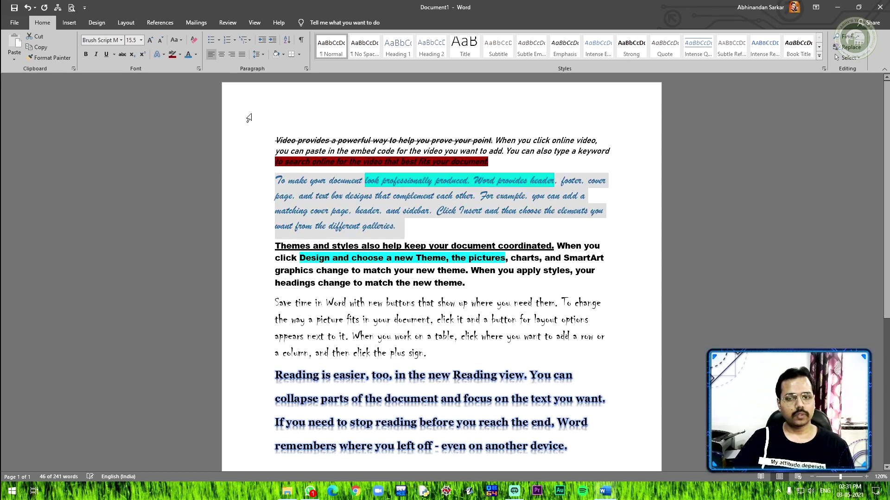
Change the font color of the paragraph starting "To make your document" to the custom purple #77349C.
left_click(196, 55)
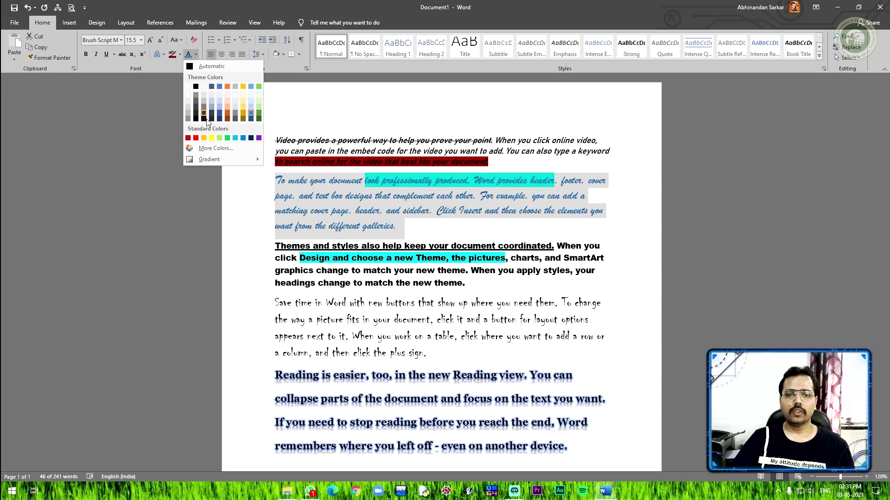
left_click(220, 151)
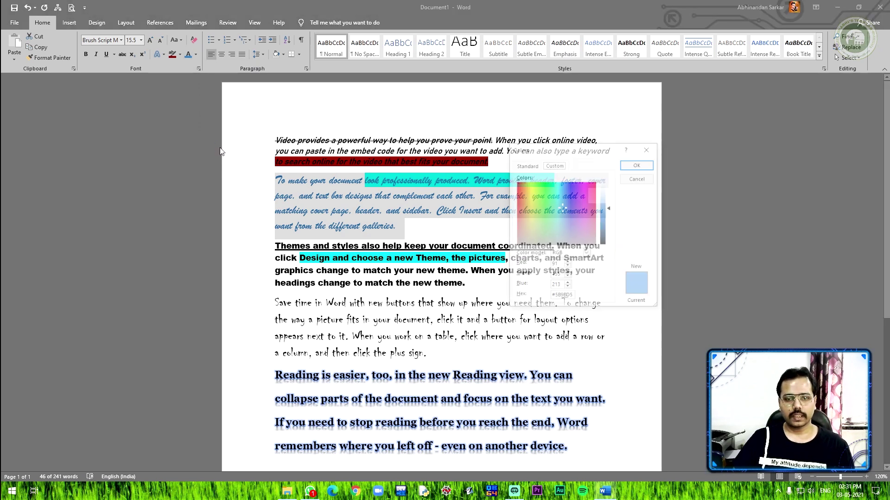
mouse_move(563, 204)
left_mouse_down()
mouse_move(532, 193)
mouse_move(552, 202)
left_mouse_up()
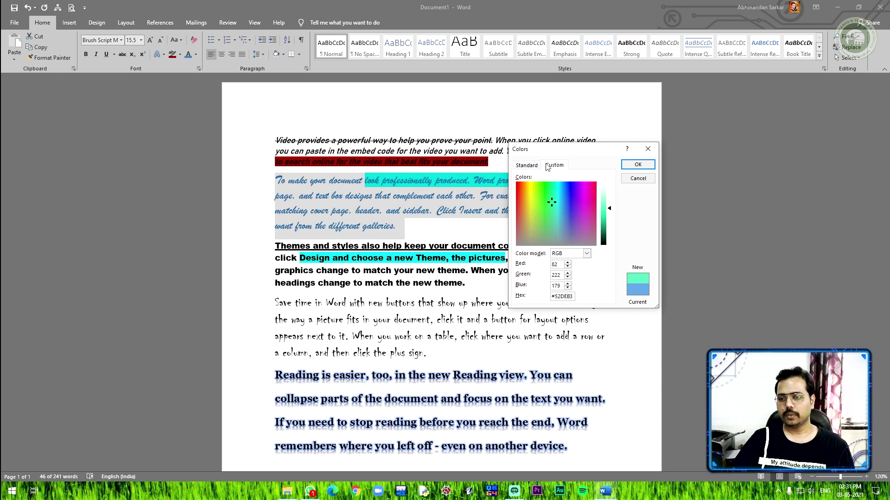
left_click(519, 166)
left_click(553, 165)
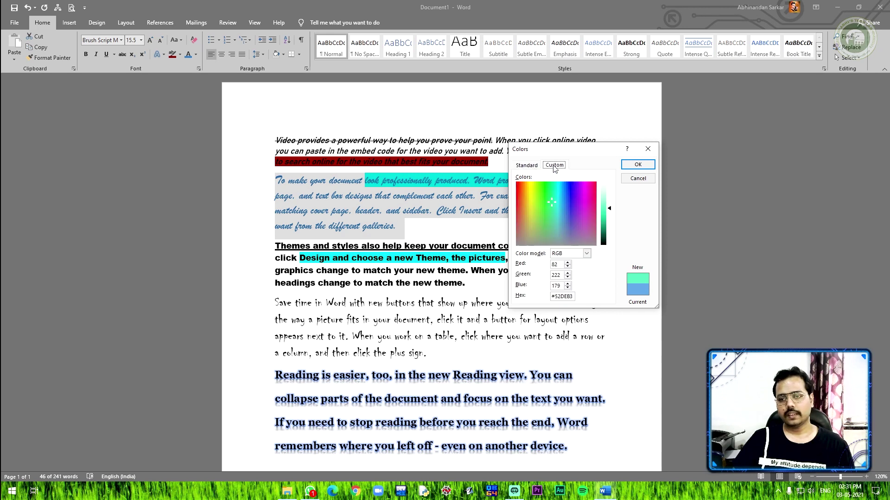
left_click_drag(553, 201, 611, 221)
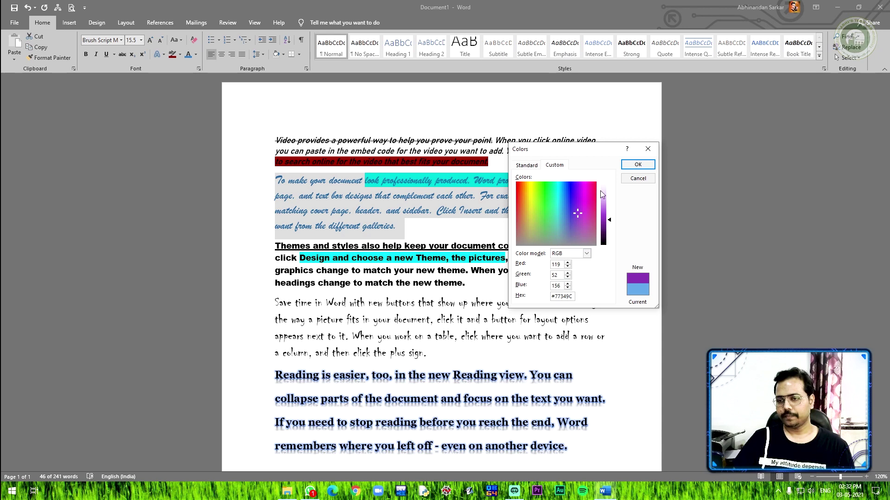
left_click(638, 165)
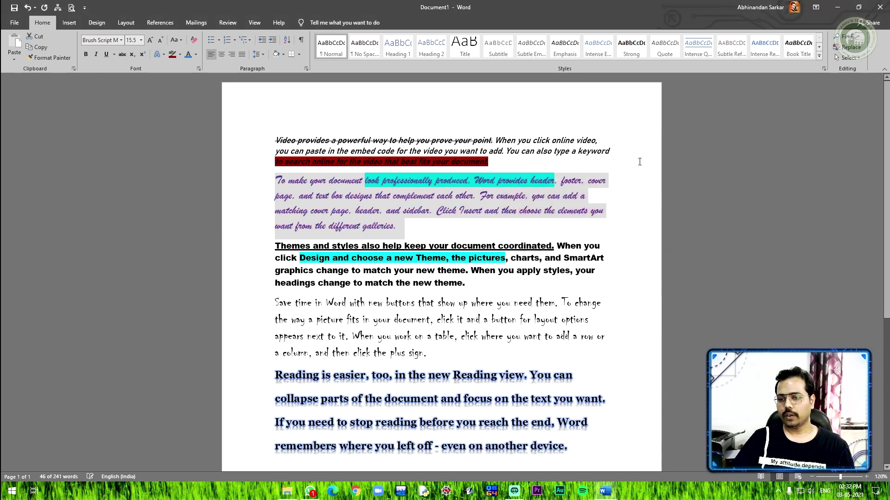
left_click(494, 235)
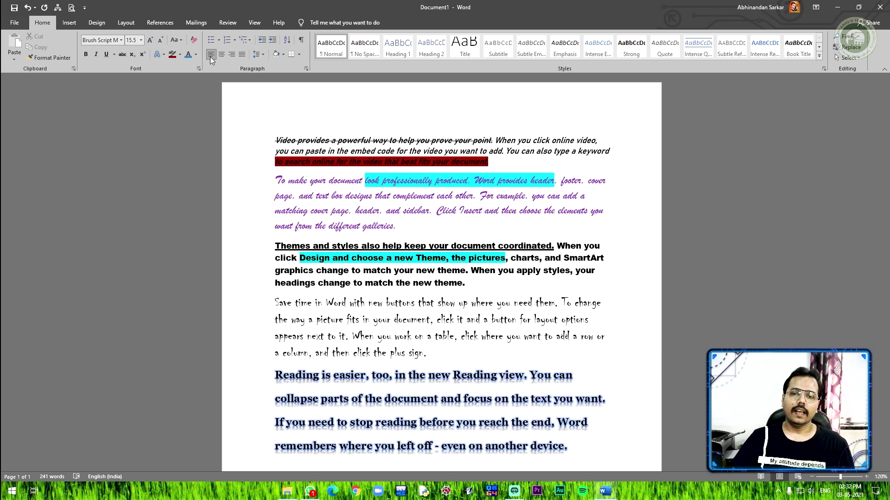
Clear all formatting from the five body paragraphs, from "Video provides" through "even on another device.".
left_click_drag(500, 166, 256, 145)
left_click_drag(591, 452, 270, 142)
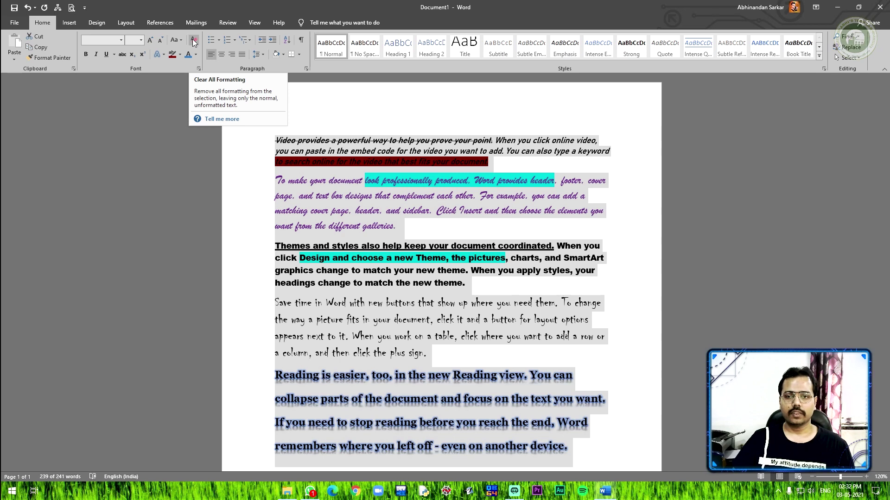
left_click(194, 40)
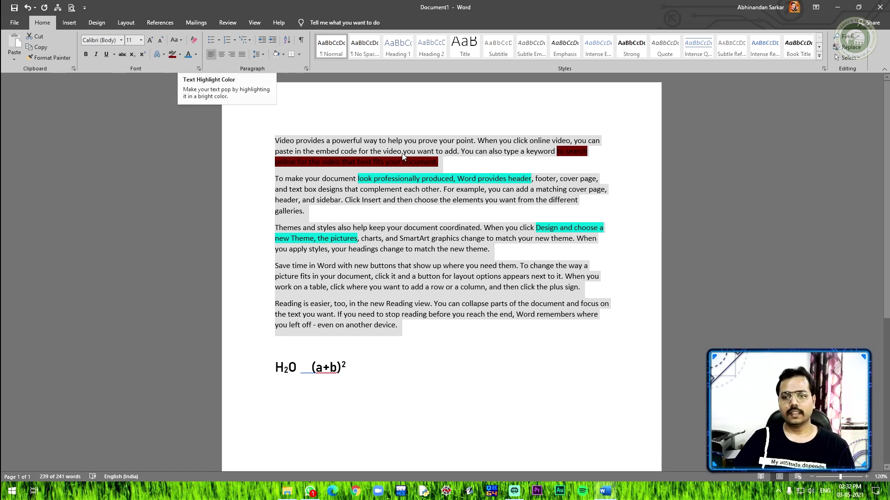
left_click(493, 250)
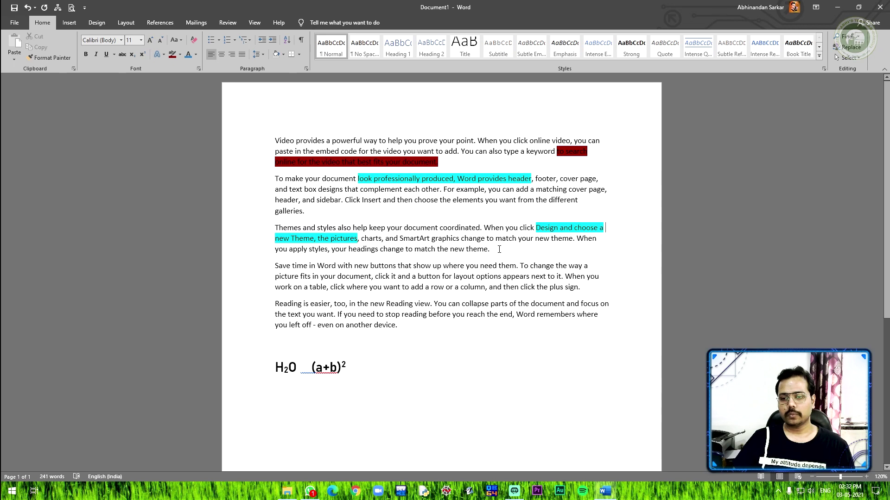
Highlight the first three paragraphs in dark red, and remove all their highlighting with No Color.
left_click_drag(490, 249, 250, 137)
left_click(172, 54)
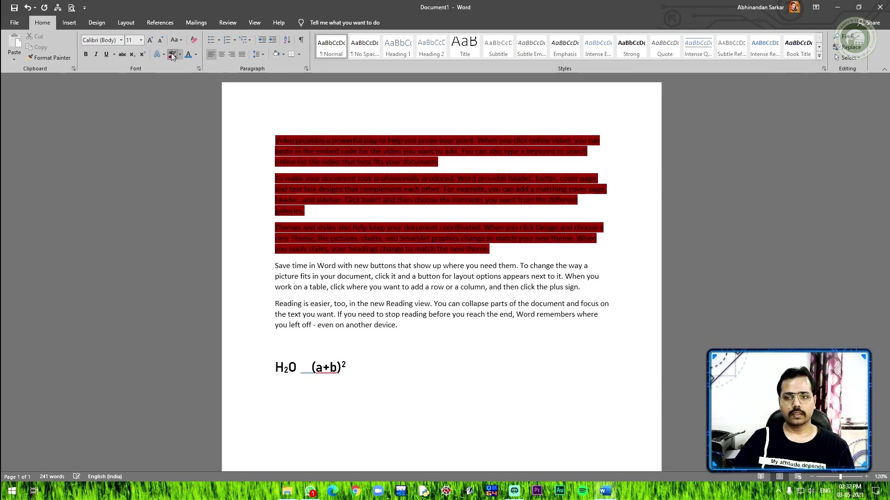
left_click(179, 55)
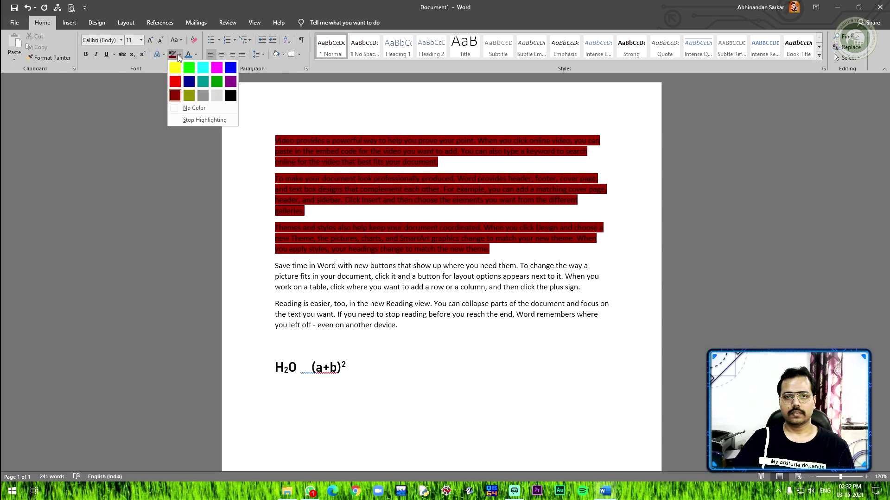
left_click(195, 108)
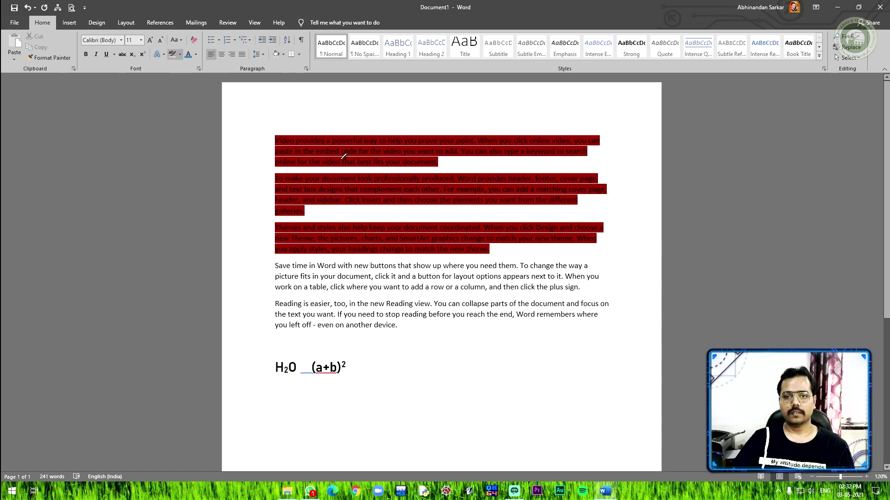
mouse_move(495, 250)
left_mouse_down()
mouse_move(342, 224)
mouse_move(262, 139)
left_mouse_up()
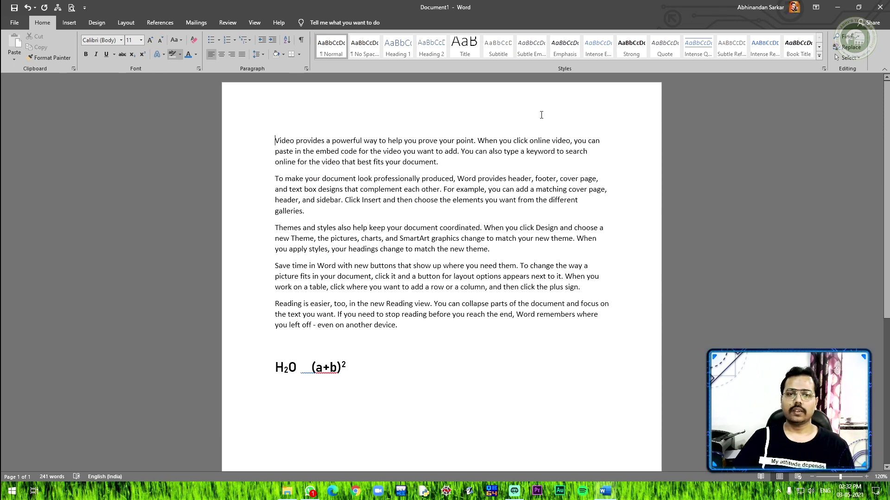
left_click(180, 53)
left_click(192, 119)
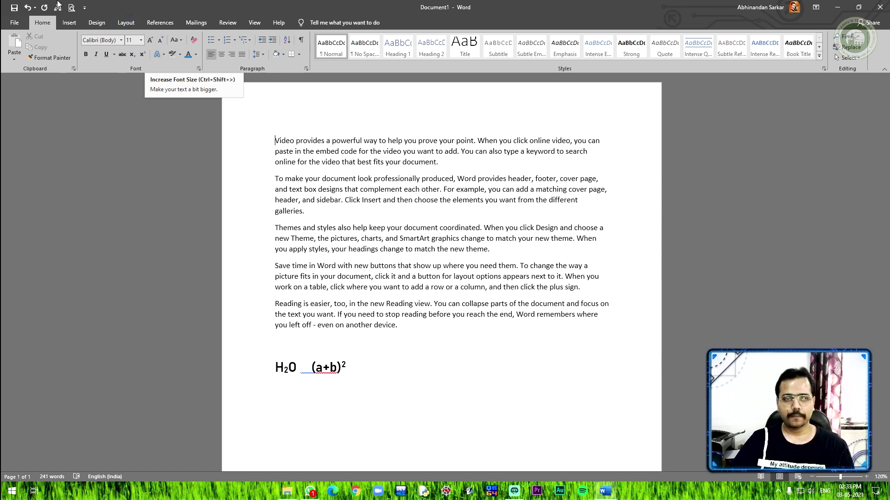
Undo the highlighting changes and the clearing of all formatting on the body paragraphs.
left_click(26, 8)
left_click(27, 8)
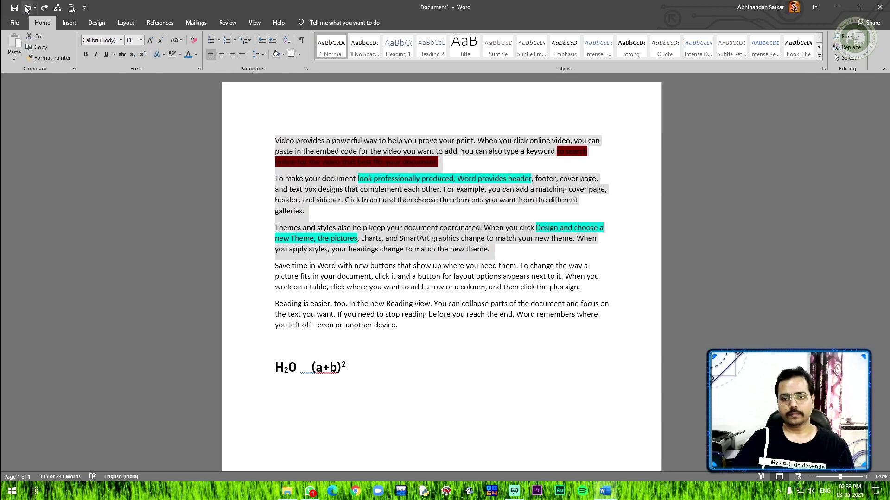
left_click(26, 8)
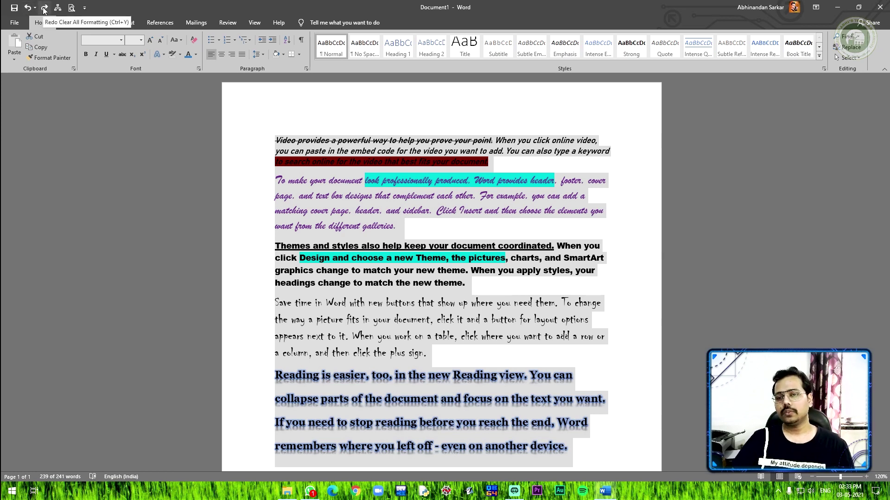
Redo the clearing of all formatting and the highlighting changes on the body paragraphs.
left_click(44, 8)
left_click(44, 8)
left_click(44, 8)
left_click(44, 9)
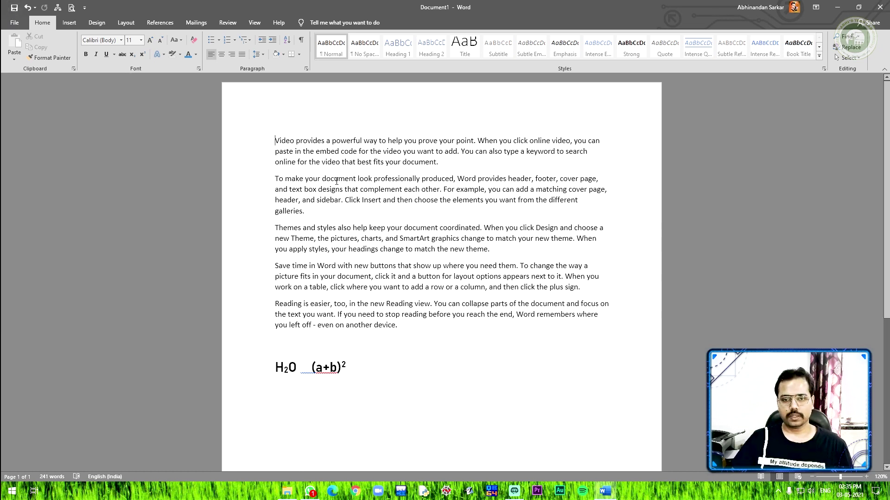
Undo the redone highlighting changes and formatting removal to bring back the fully formatted paragraphs.
left_click(30, 7)
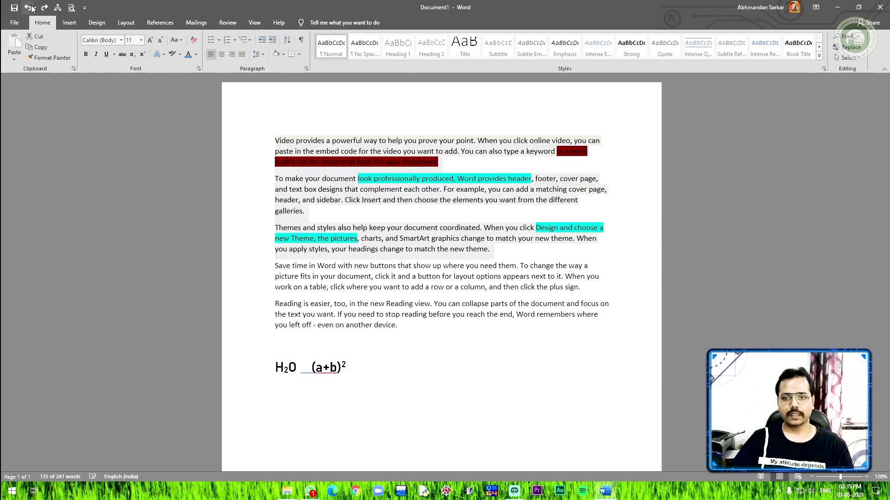
left_click(31, 7)
left_click(574, 139)
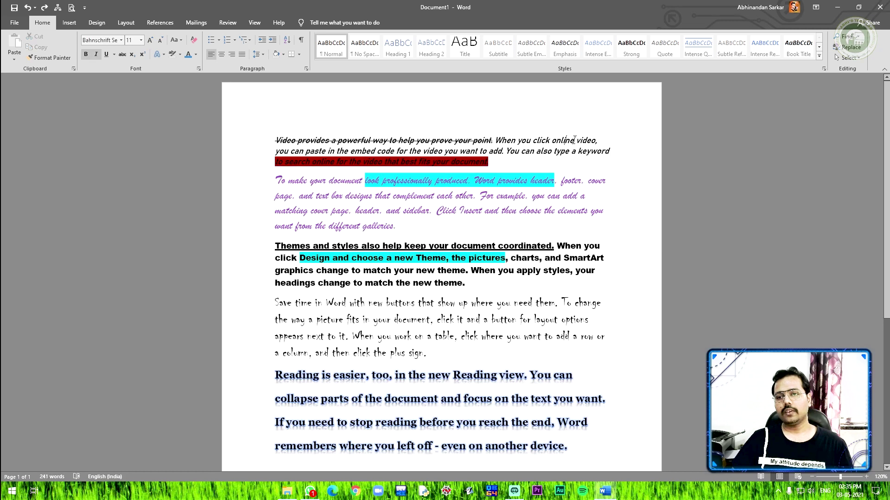
scroll(568, 281, "down", 5)
scroll(568, 280, "up", 5)
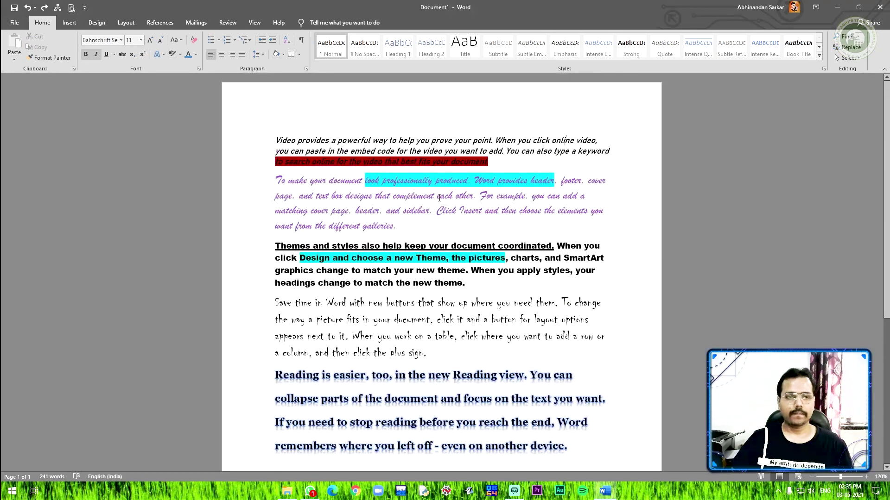
Start saving the document with more options and choose the OneDrive Documents subfolder path "Desktop » Desktop" as the location.
left_click(14, 8)
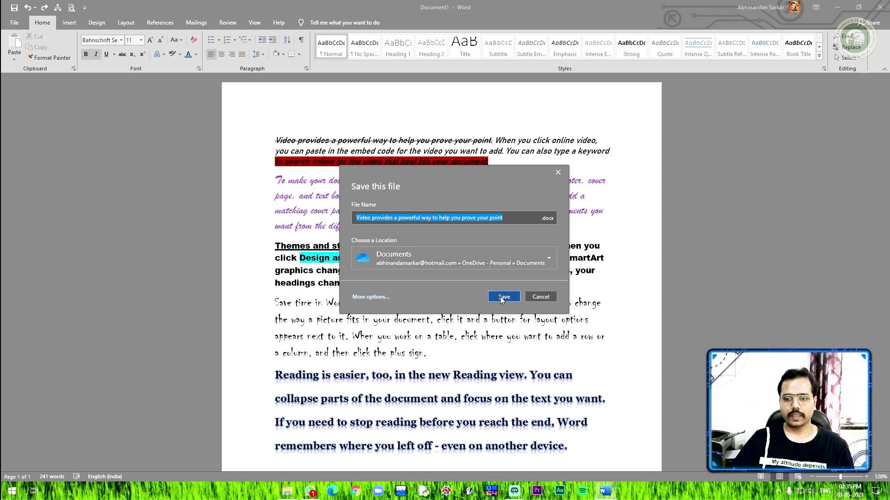
left_click(364, 297)
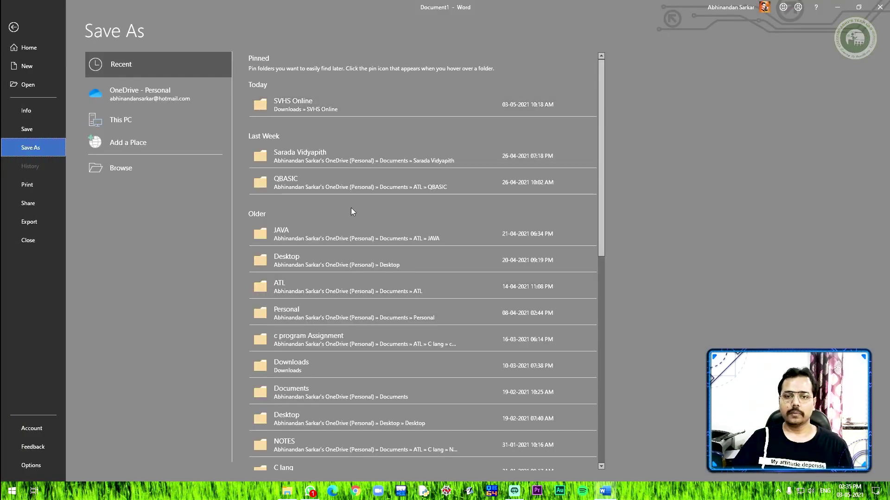
scroll(367, 241, "down", 1)
scroll(366, 268, "down", 3)
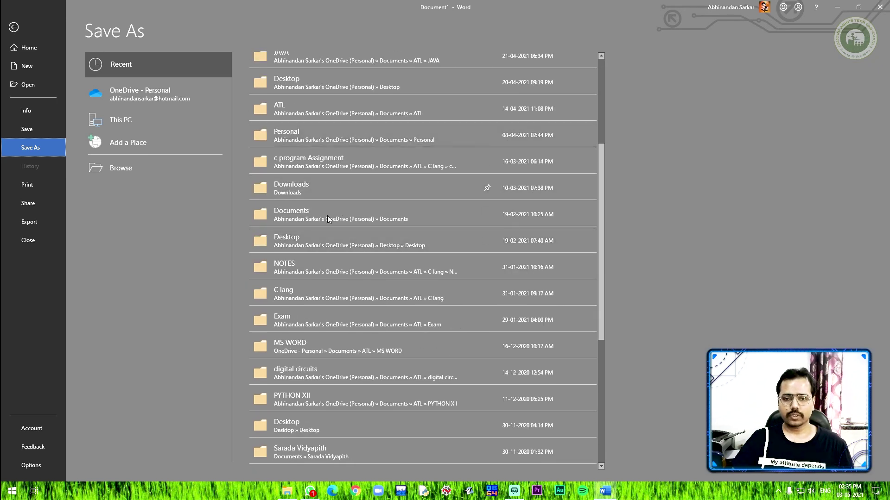
left_click(327, 238)
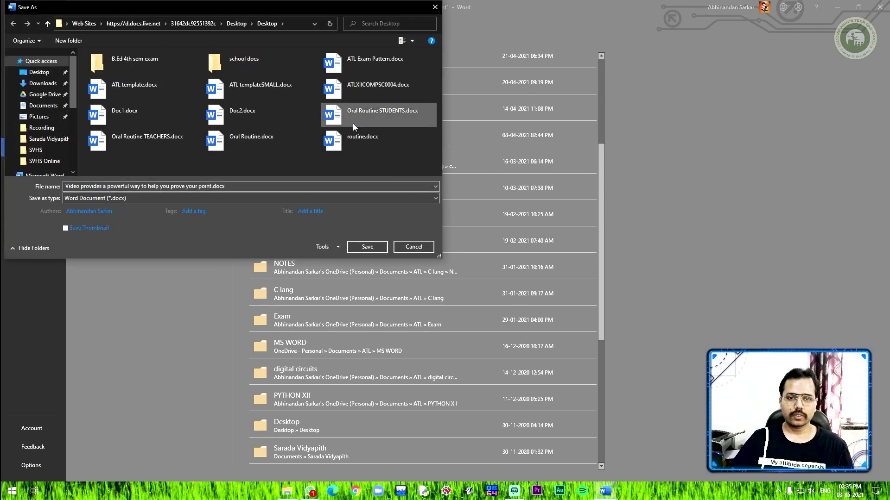
Name the file youtube1word and save it as a Word Document (*.docx).
left_click_drag(238, 188, 65, 186)
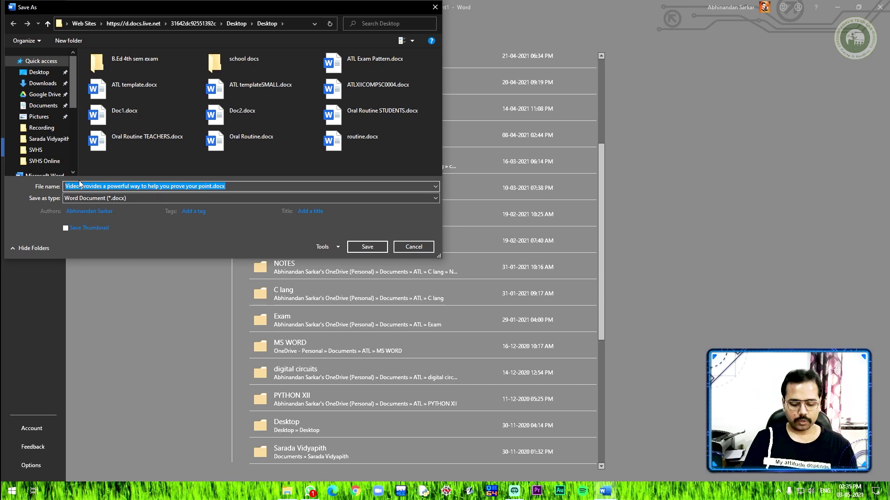
type("youtube")
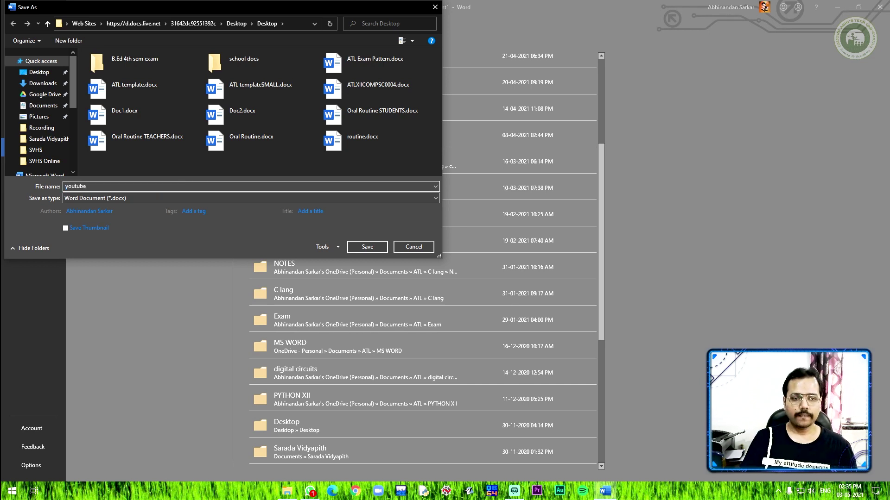
type("1")
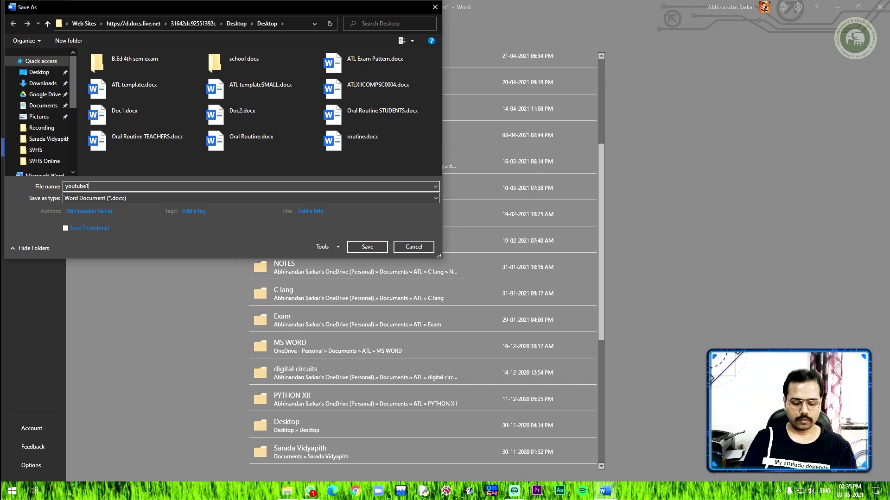
type("word")
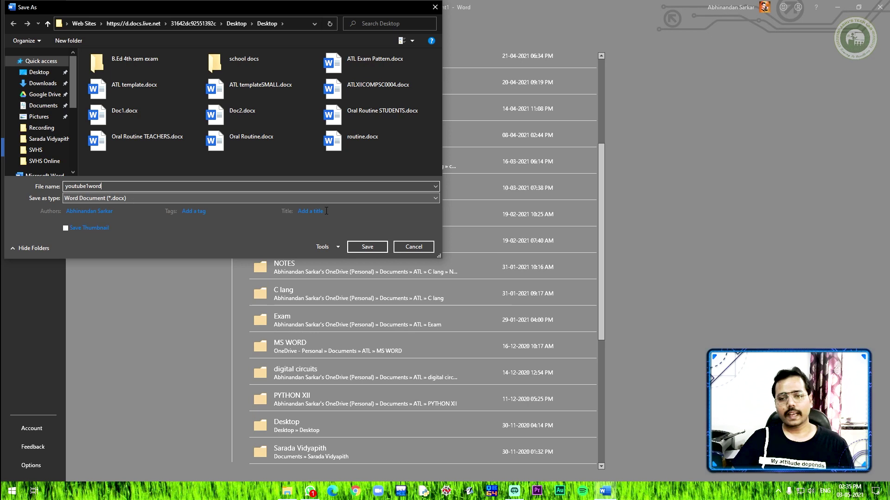
left_click(431, 198)
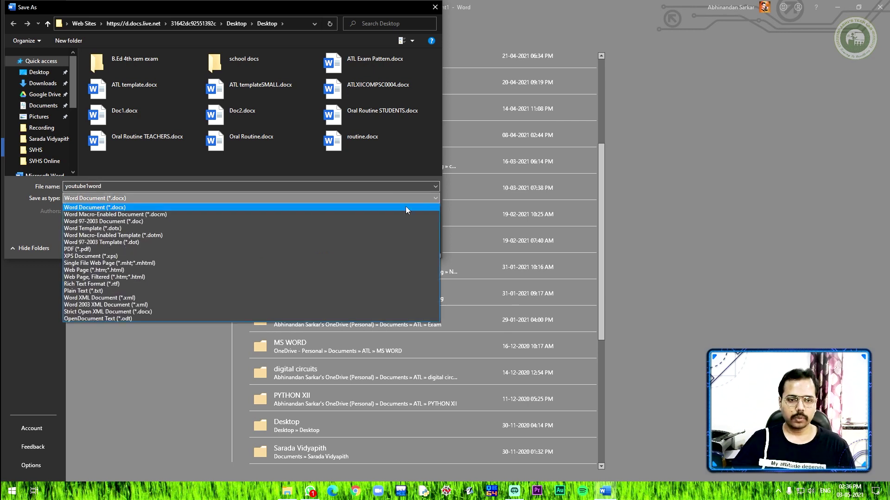
left_click(145, 199)
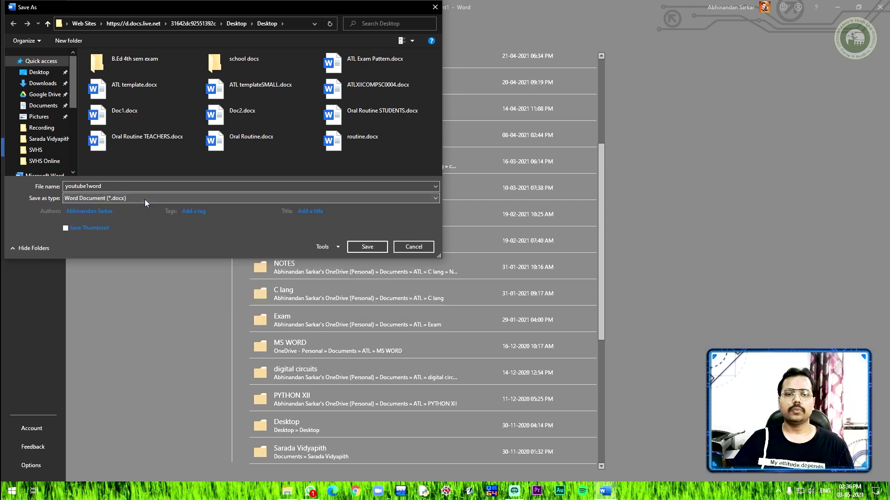
left_click(367, 247)
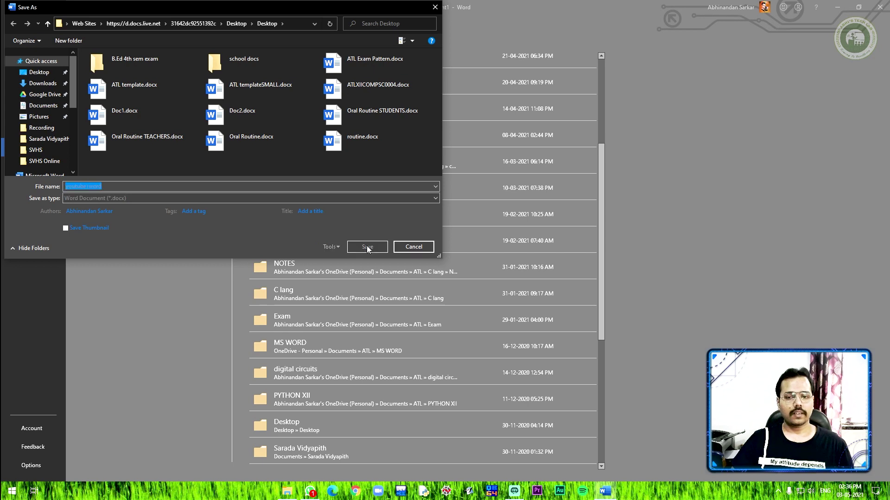